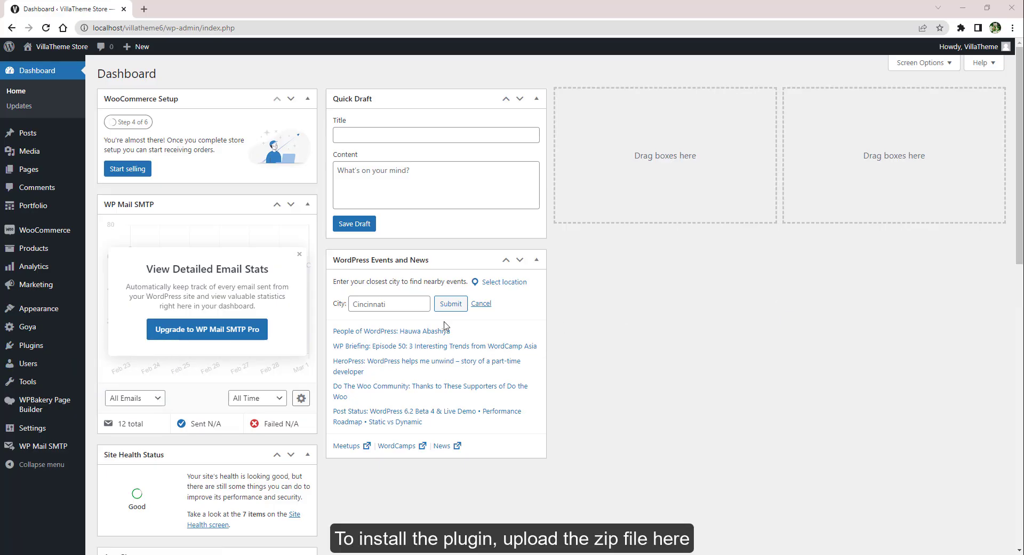
Upload gift4u-gift-cards-all-in-one-for-woo.zip as a new plugin, install it and activate it
mouse_move(31, 344)
left_click(103, 362)
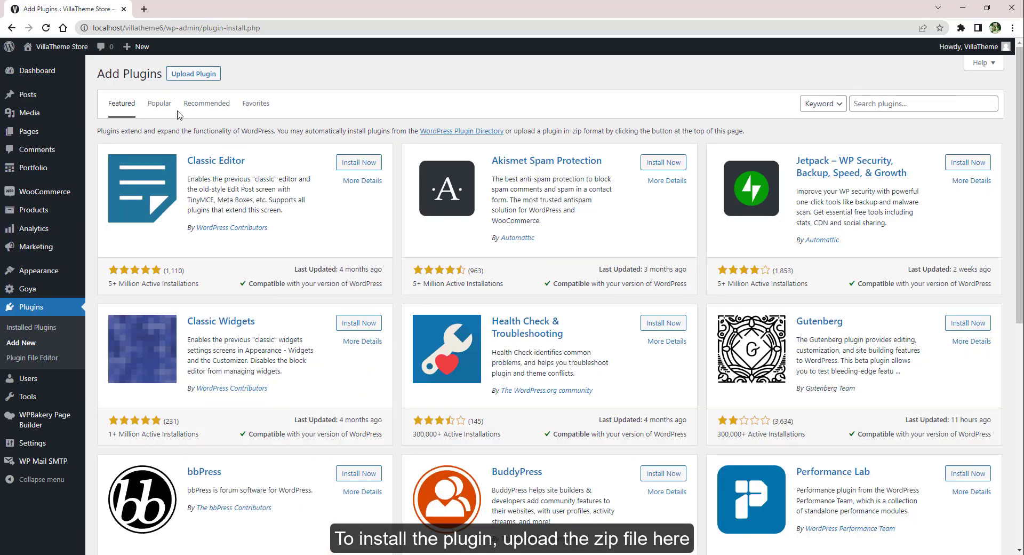
left_click(193, 74)
left_click(480, 171)
left_click(182, 190)
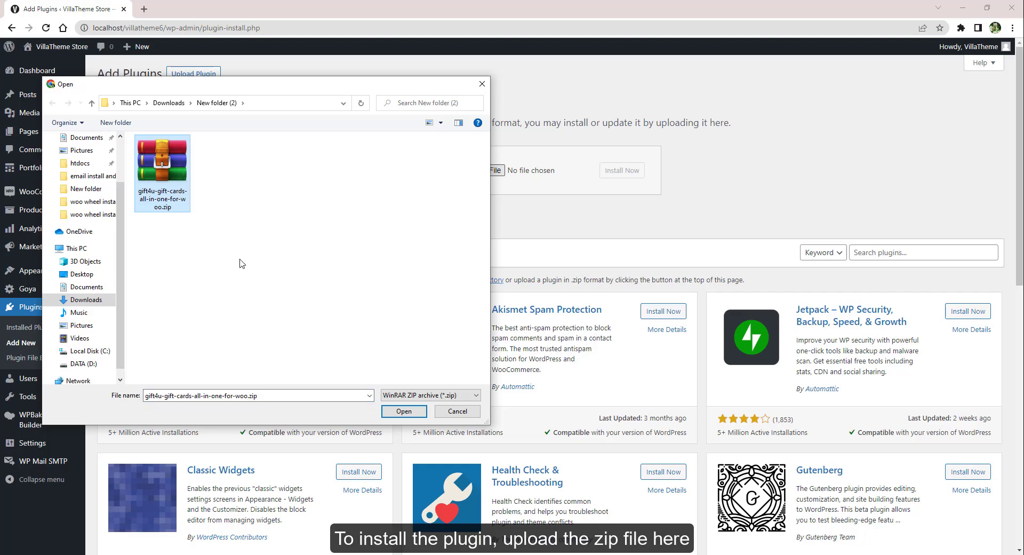
left_click(400, 410)
left_click(607, 176)
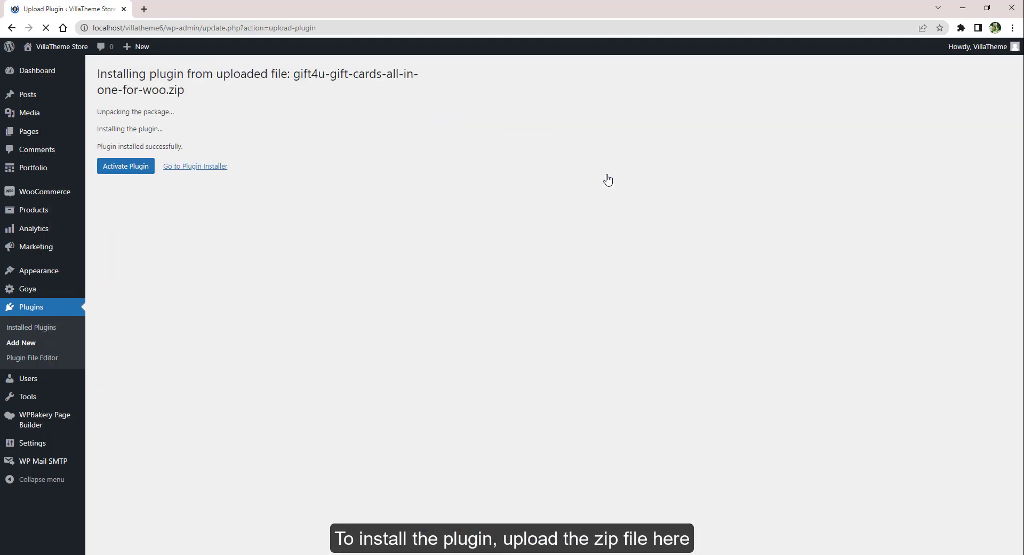
left_click(118, 175)
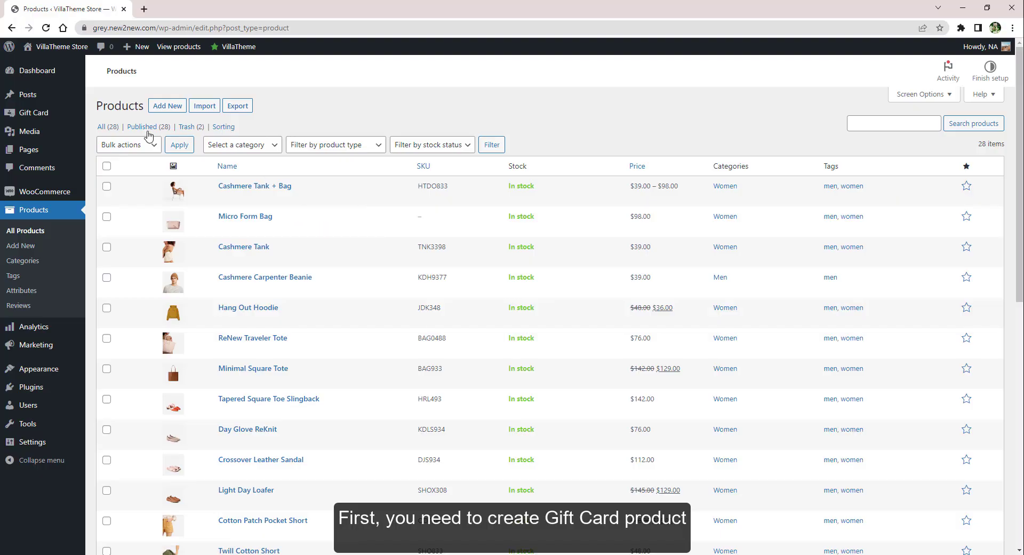
Start a new product named 'Gift Card' and make it a Gift Card product
left_click(166, 106)
type("Gift")
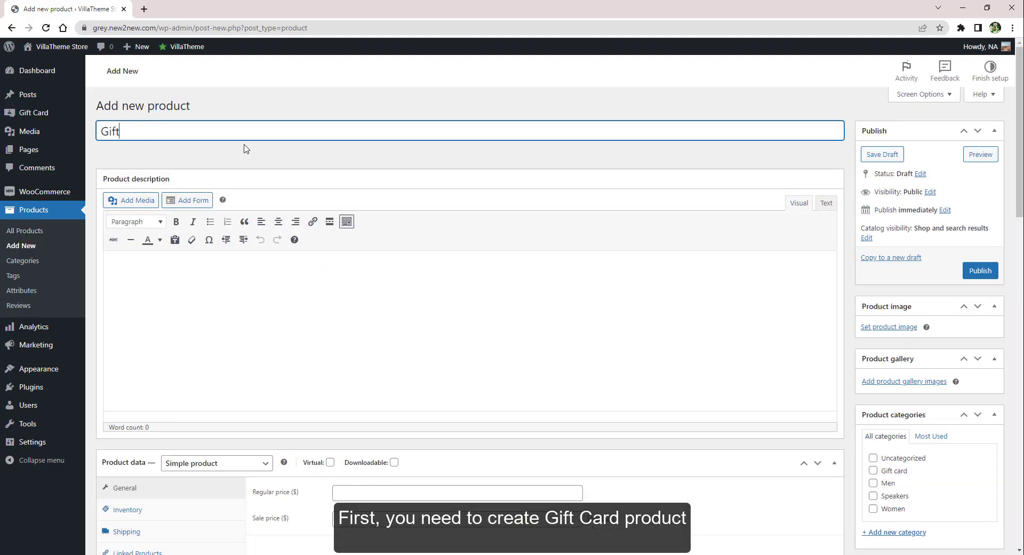
type(" Card")
scroll(248, 224, "down", 3)
left_click(251, 286)
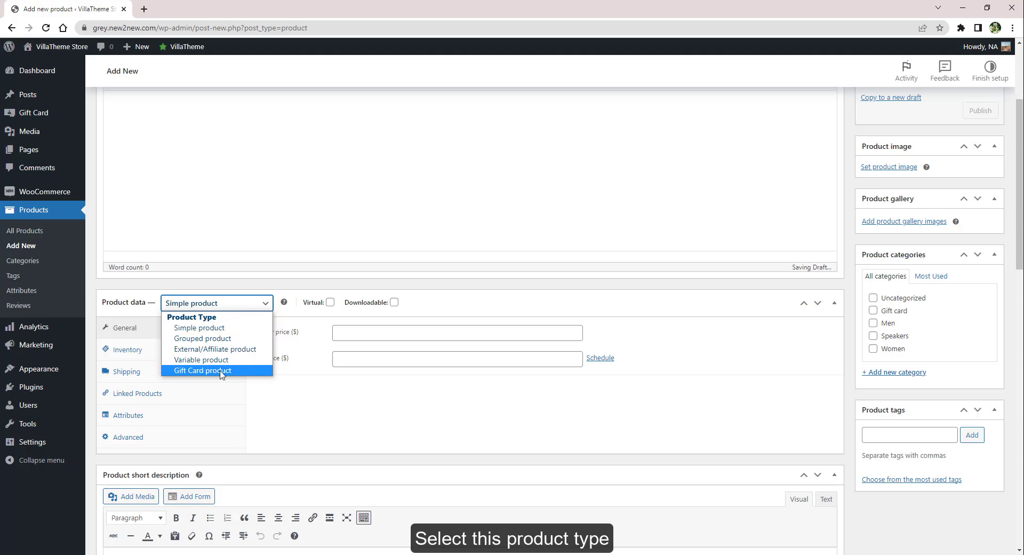
left_click(222, 373)
scroll(374, 347, "down", 3)
Give the gift card Fixed pricing with value 20 and sale price 10
left_click(368, 195)
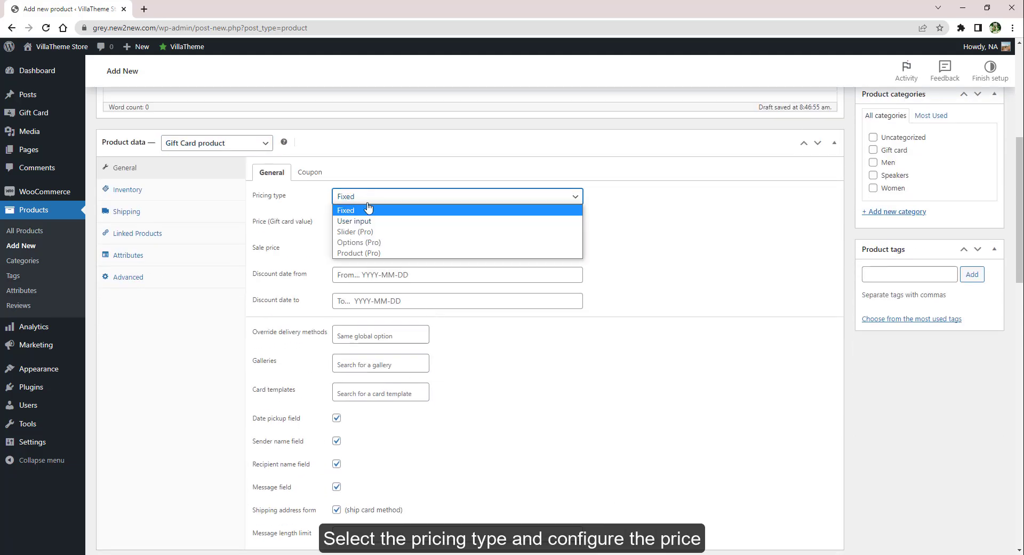
left_click(367, 220)
left_click(387, 201)
left_click(373, 223)
type("20")
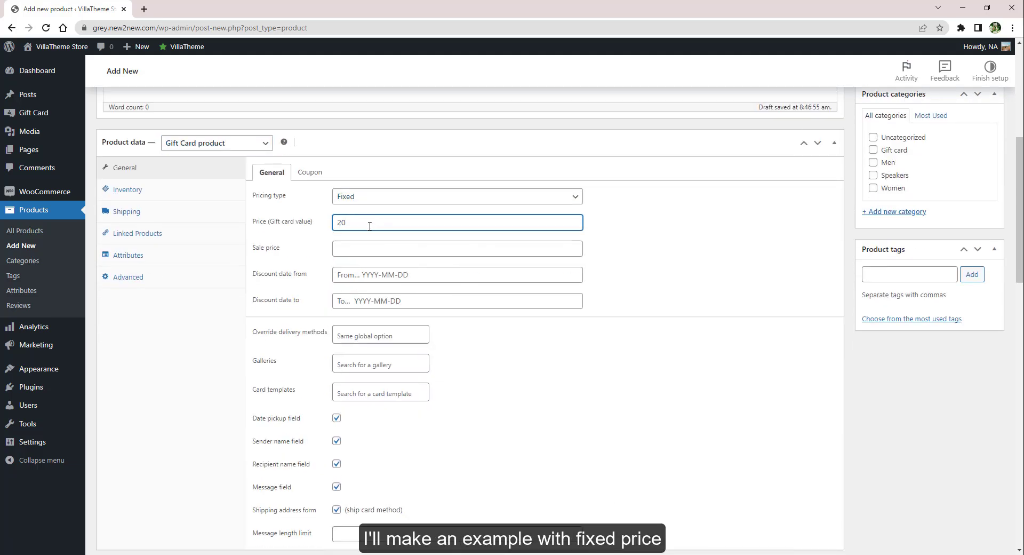
key("Tab")
type("10")
Schedule the sale discount from March 10 to March 24, 2023
left_click(393, 276)
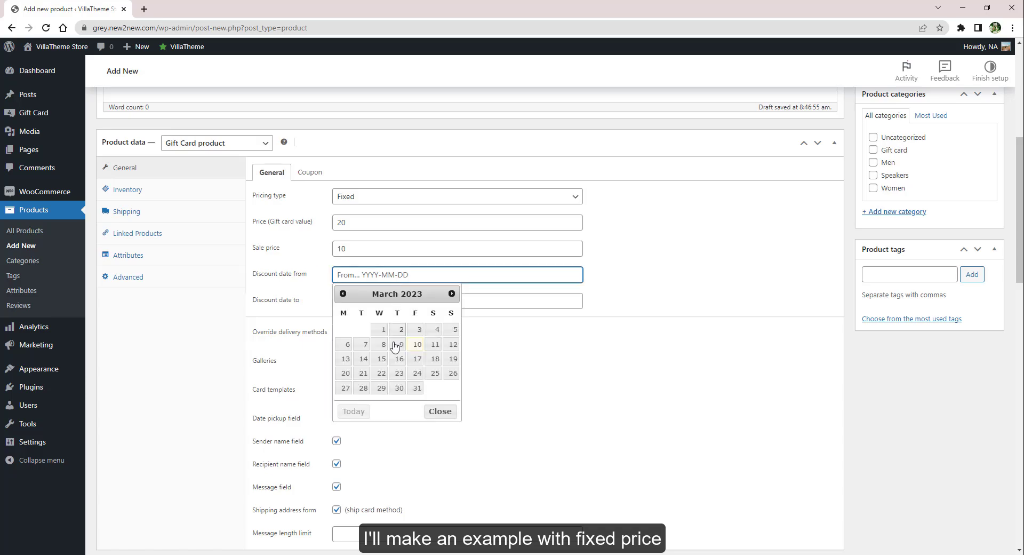
left_click(432, 346)
left_click(405, 300)
left_click(435, 405)
Add Email and Ship card as the product's delivery methods
left_click(361, 333)
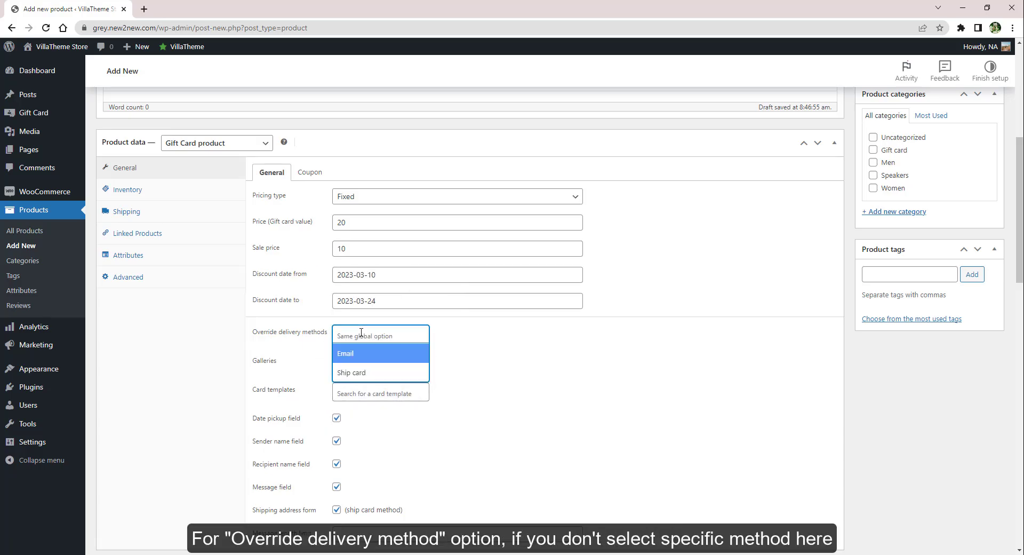
left_click(361, 353)
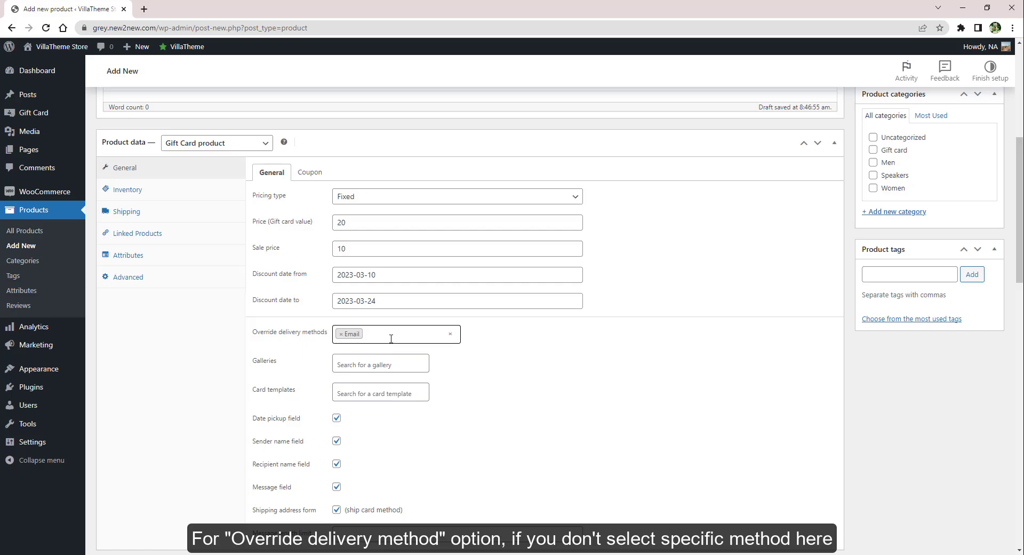
left_click(395, 333)
left_click(351, 372)
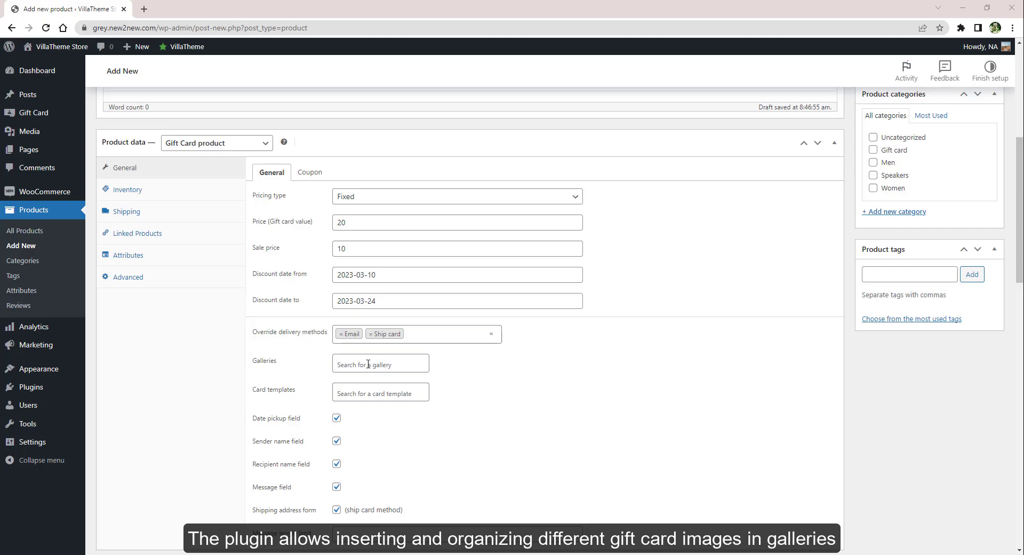
Create and publish a gallery named 'Congratulation' with five images
left_click(368, 364)
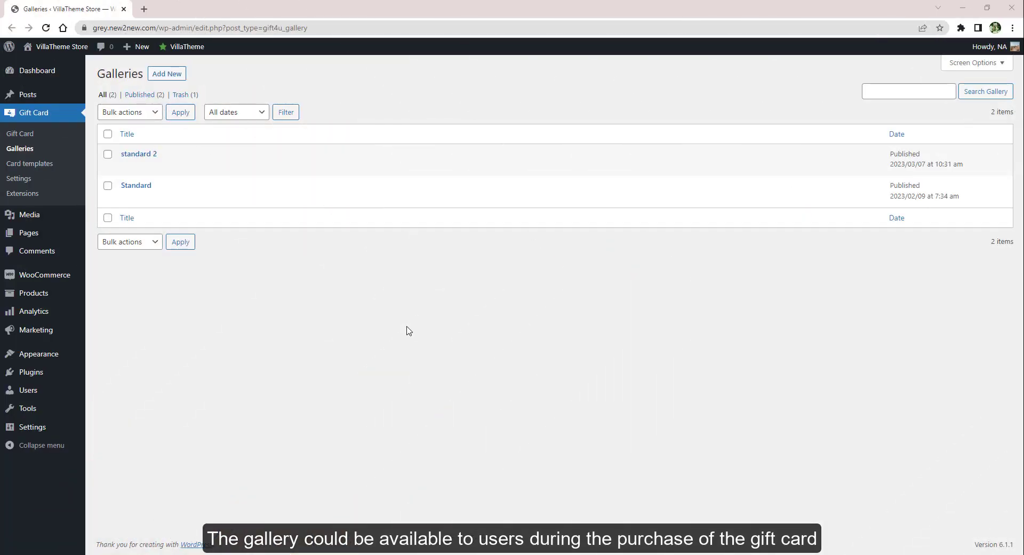
left_click(172, 75)
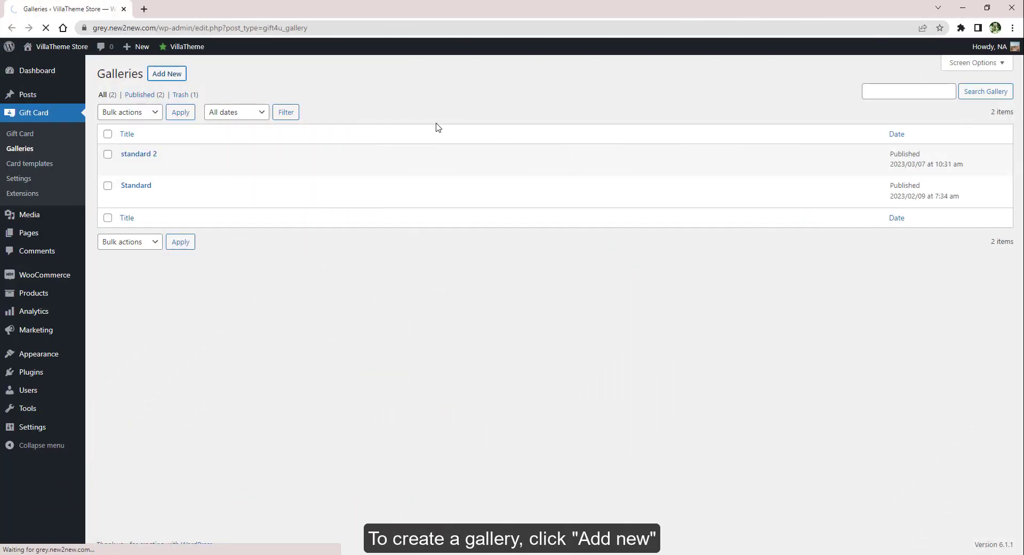
left_click(178, 165)
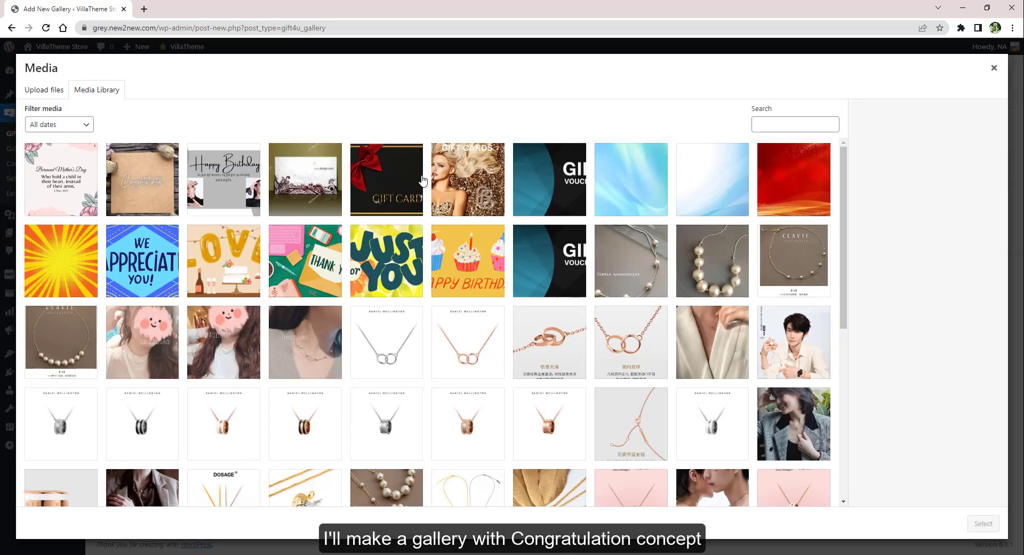
left_click(423, 182)
left_click(983, 524)
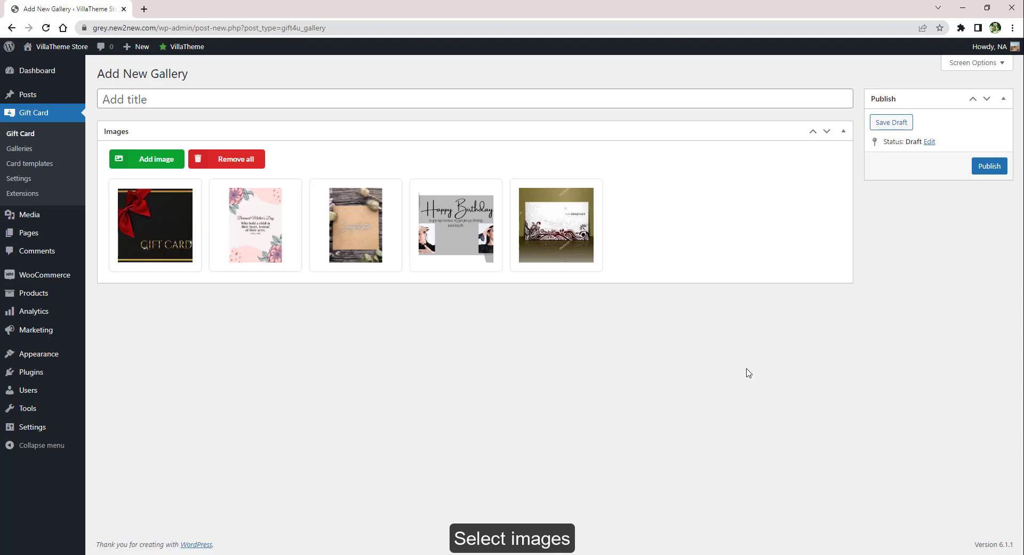
left_click(308, 101)
type("Congratulation")
left_click(990, 167)
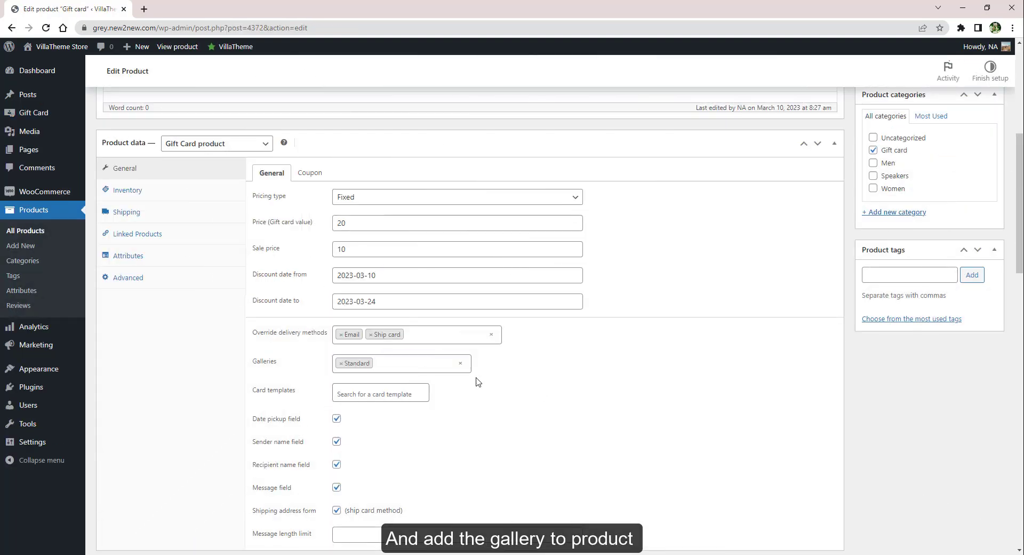
Attach the Congratulation gallery to the gift card product
left_click(422, 363)
type("congr")
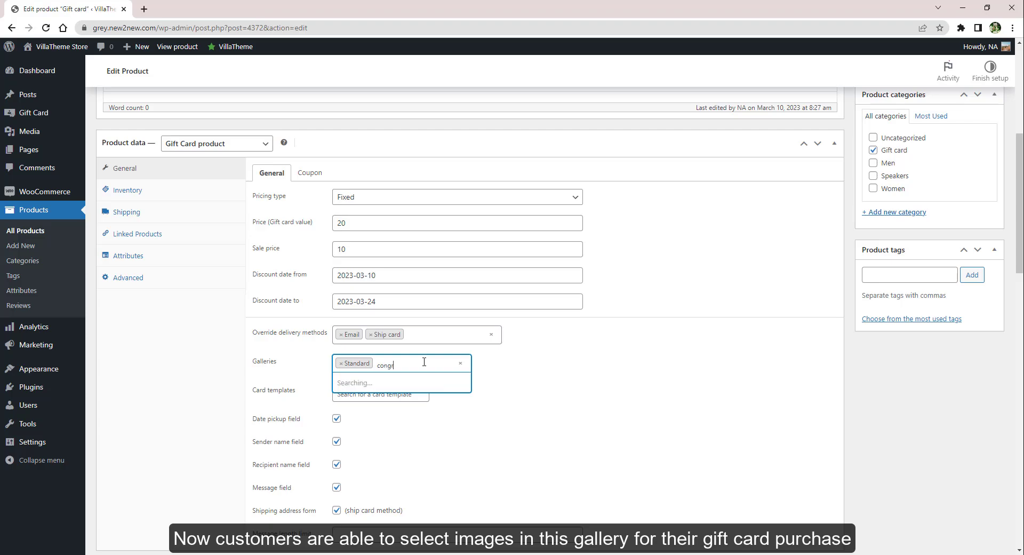
left_click(380, 383)
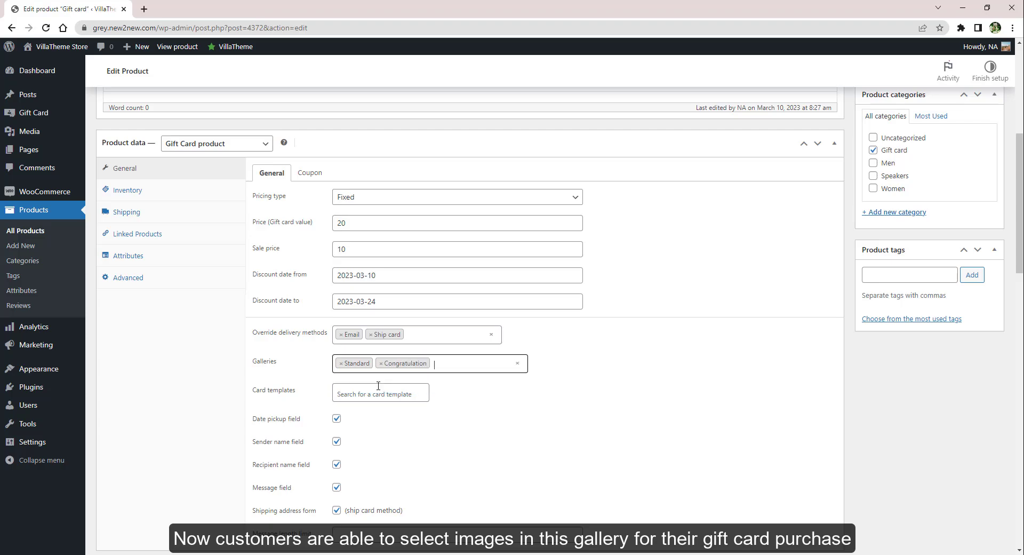
Create a new card template with a custom 300×150 paper size
left_click(376, 393)
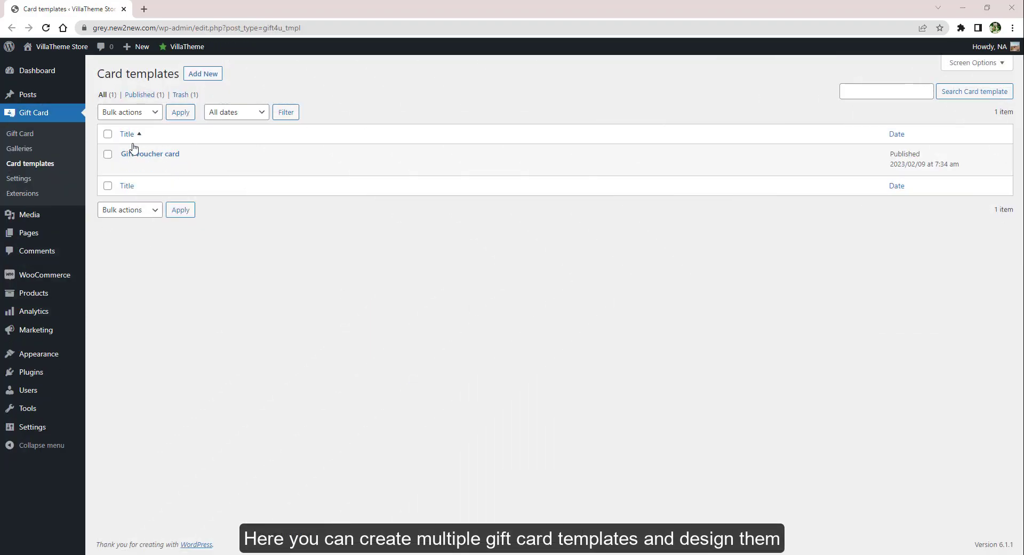
left_click(202, 73)
left_click(160, 158)
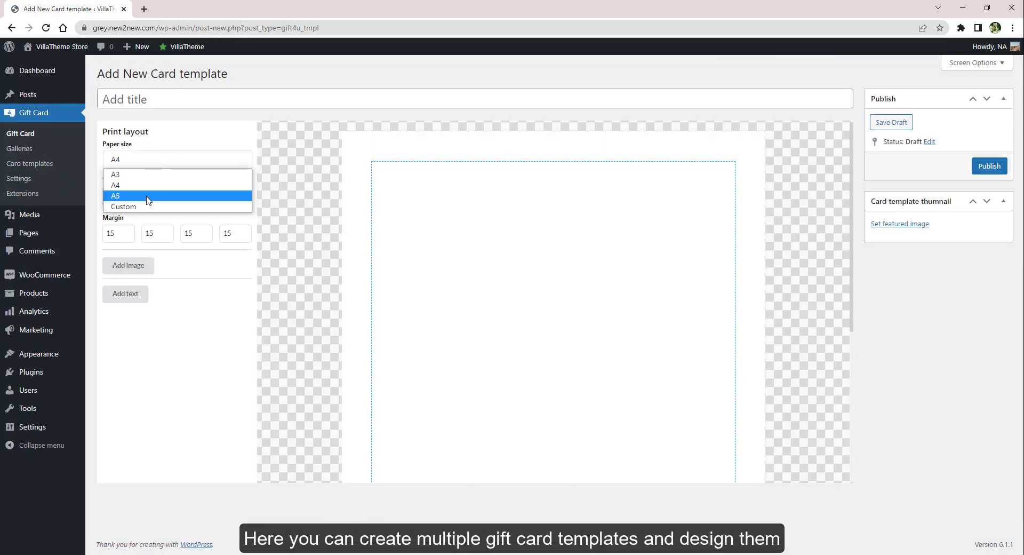
left_click(149, 206)
left_click(134, 190)
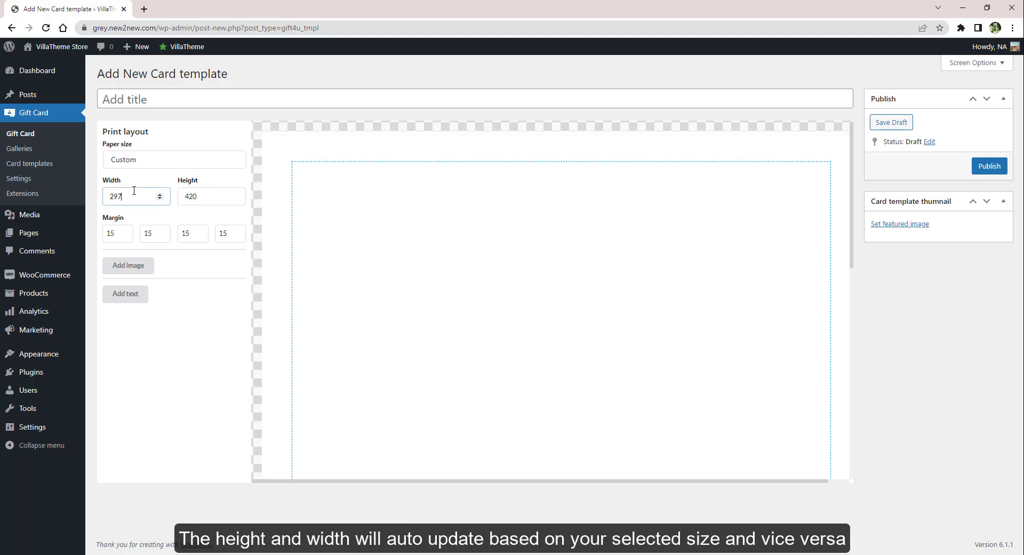
mouse_move(136, 196)
type("109")
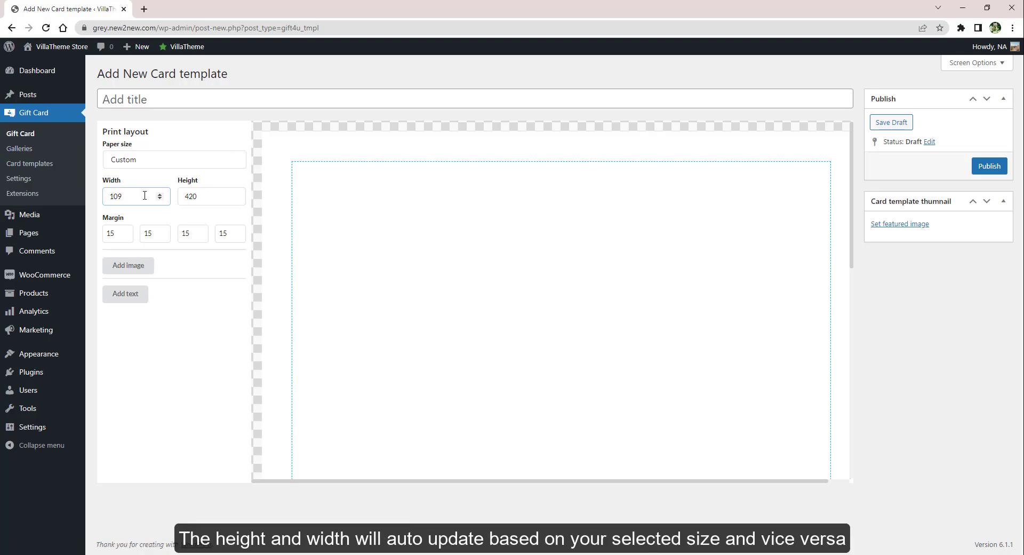
double_click(194, 195)
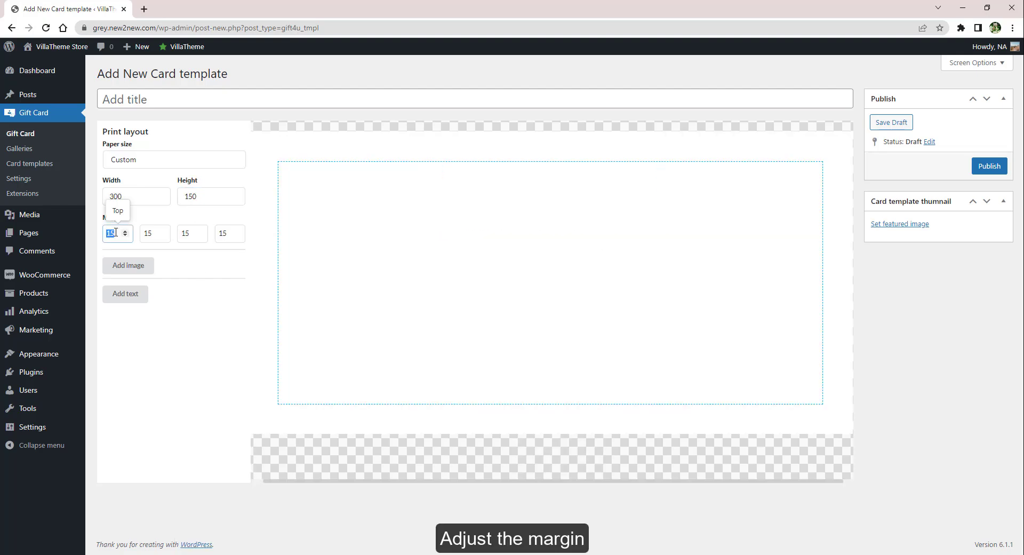
Set the template's right, bottom and left margins to 1
double_click(152, 234)
type("1")
double_click(189, 233)
type("1")
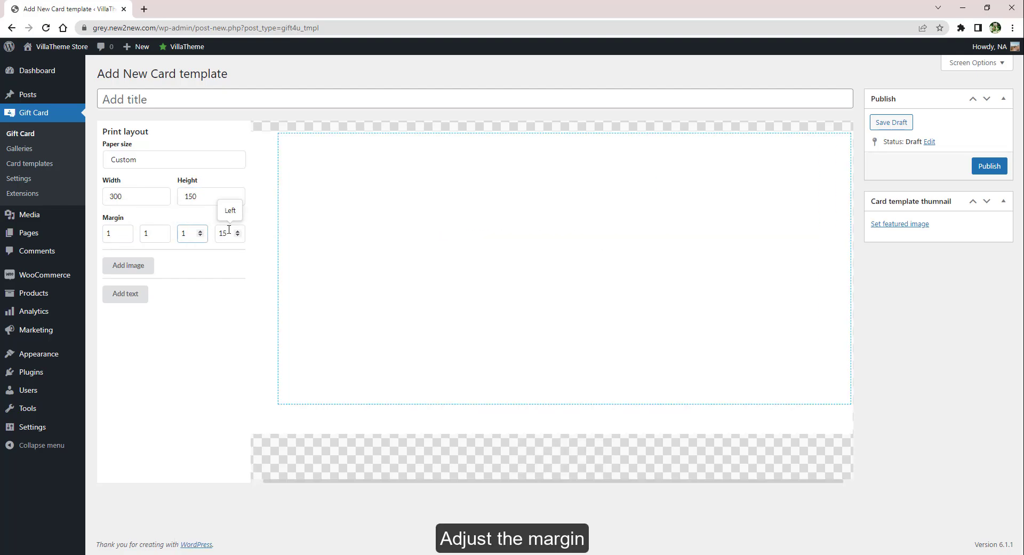
double_click(226, 233)
type("1")
Insert love.png into the template and enlarge it to fill the layout
left_click(128, 265)
left_click(631, 180)
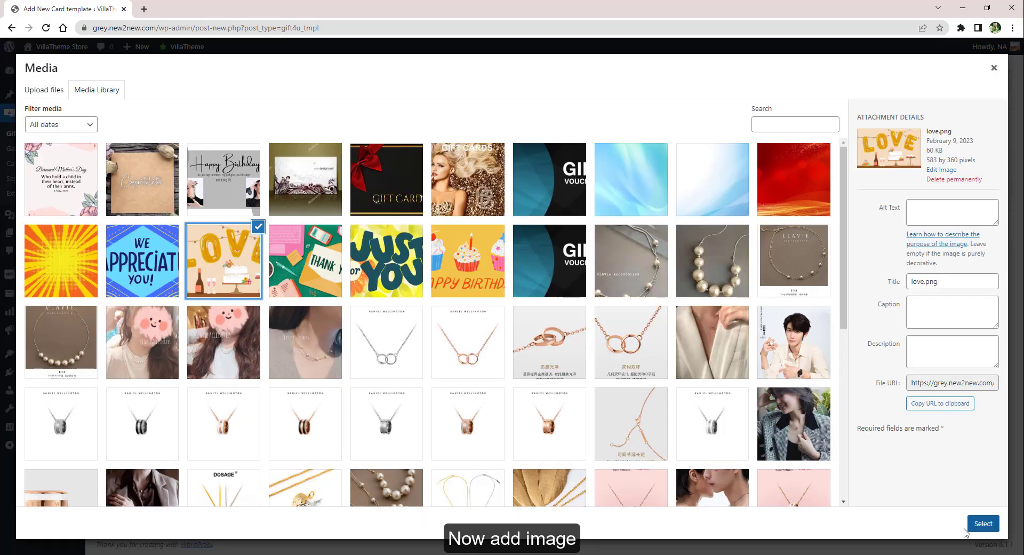
left_click(982, 527)
left_click_drag(558, 322, 730, 428)
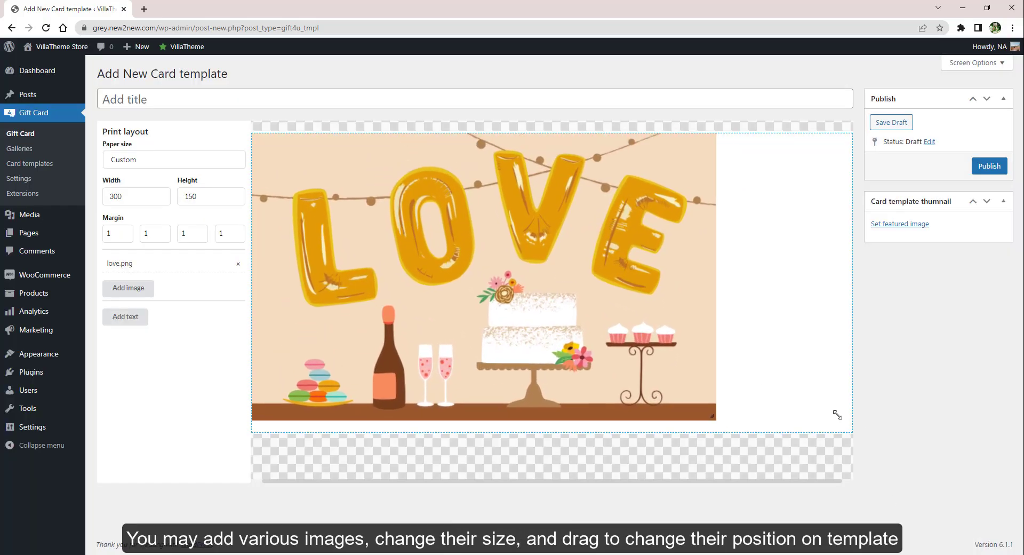
Add the black gift card image enlarged on the right side, and remove love.png
left_click(128, 288)
left_click(59, 176)
left_click(389, 176)
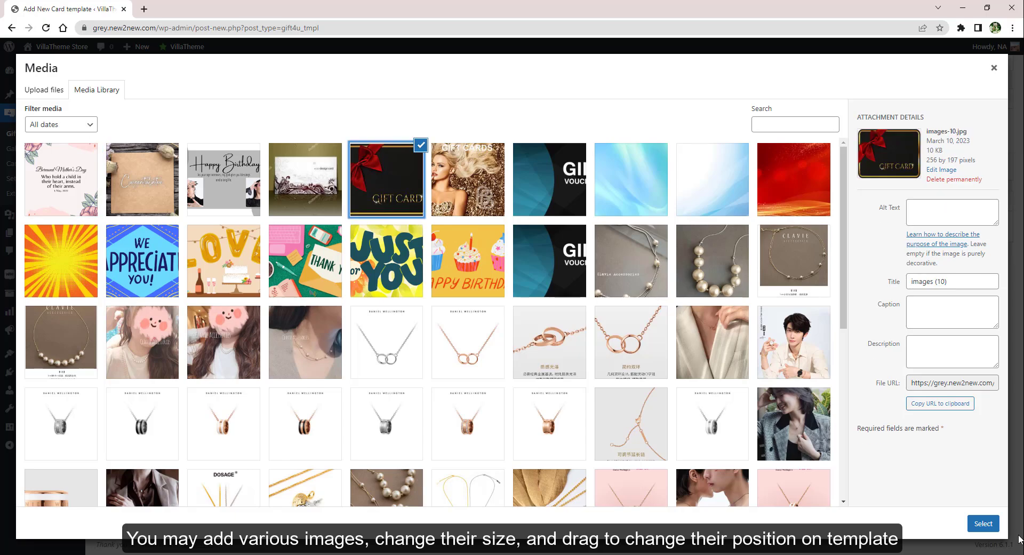
left_click(984, 525)
left_click_drag(384, 236, 518, 338)
left_click_drag(453, 267, 787, 267)
left_click(238, 263)
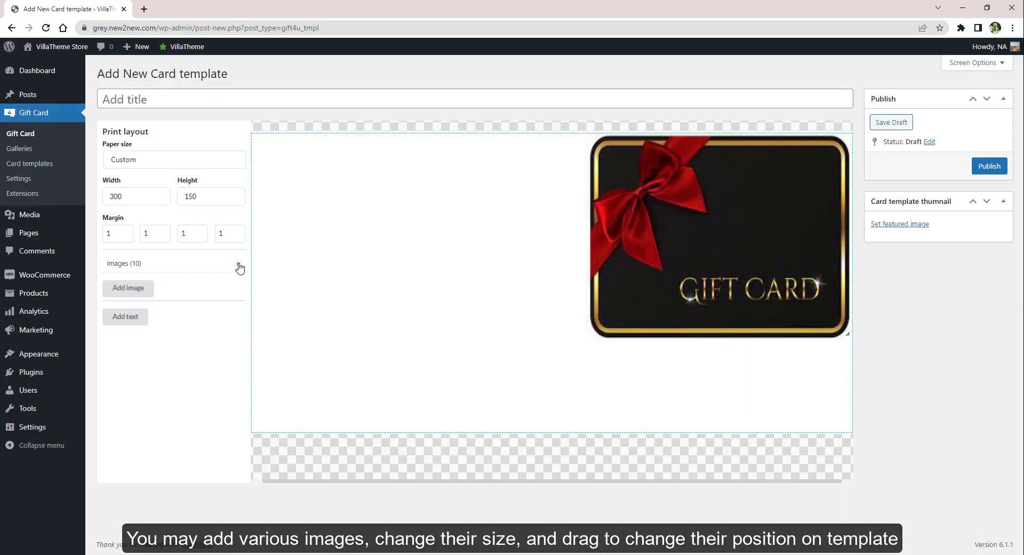
Add a {coupon_code} text element with width 100, right-aligned
left_click(115, 291)
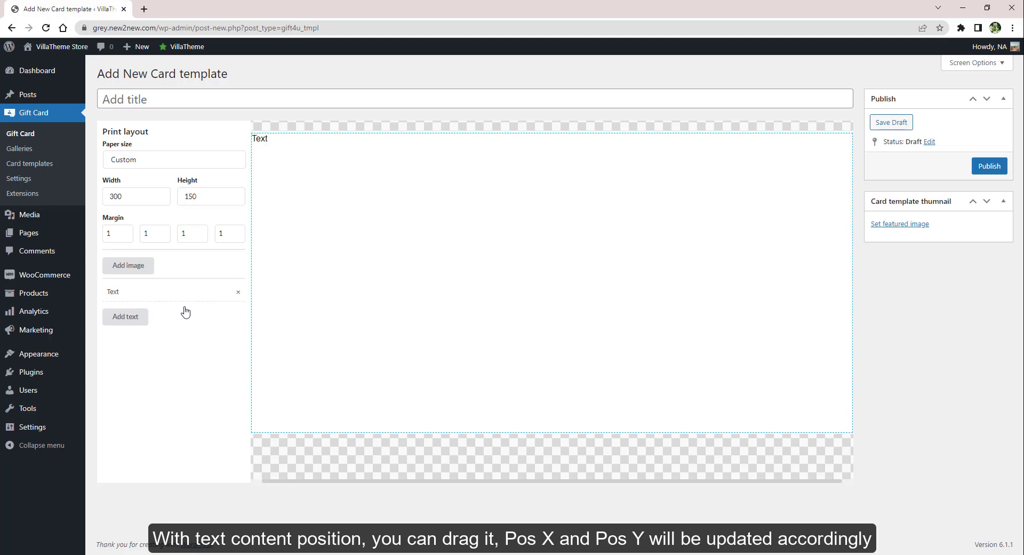
left_click(170, 293)
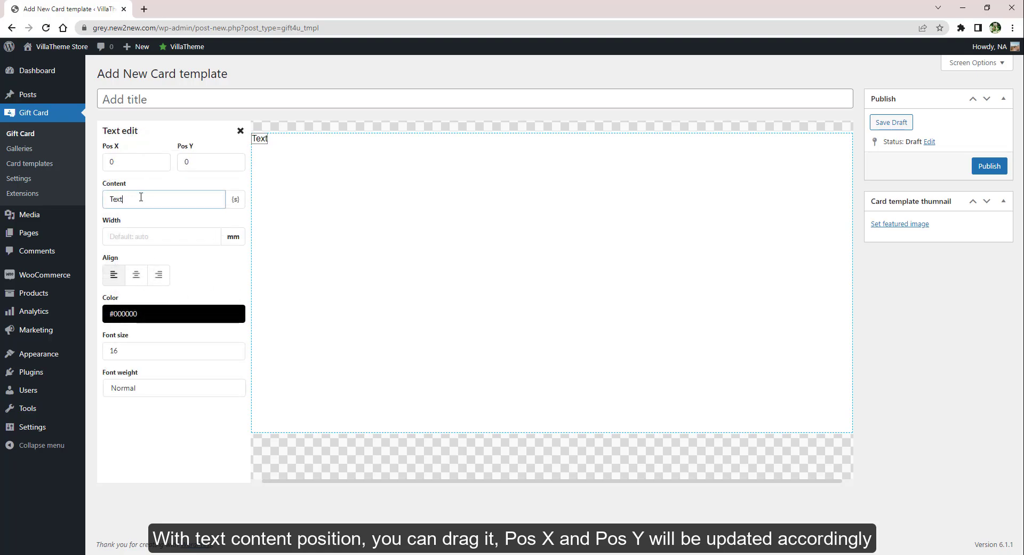
key("BackSpace")
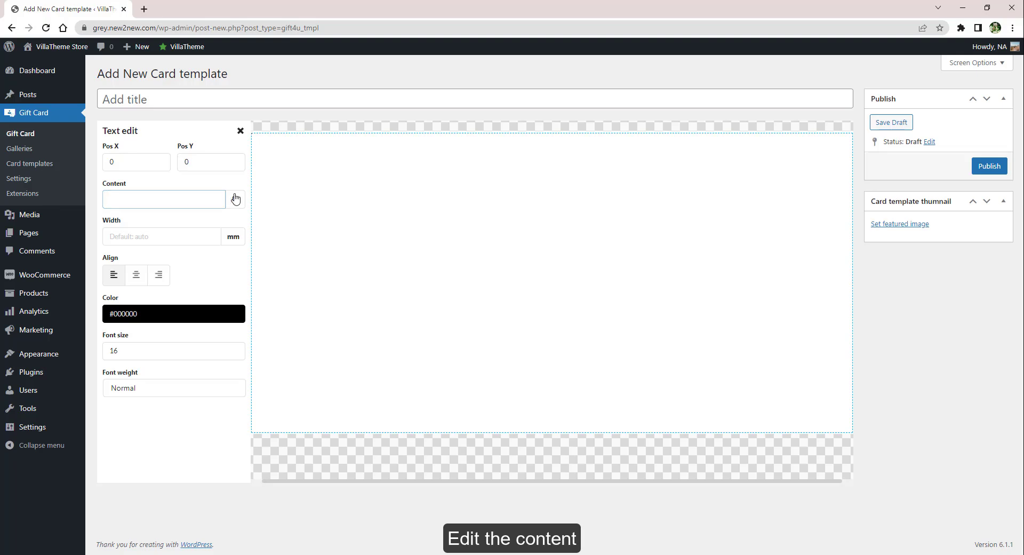
left_click(236, 199)
left_click(182, 309)
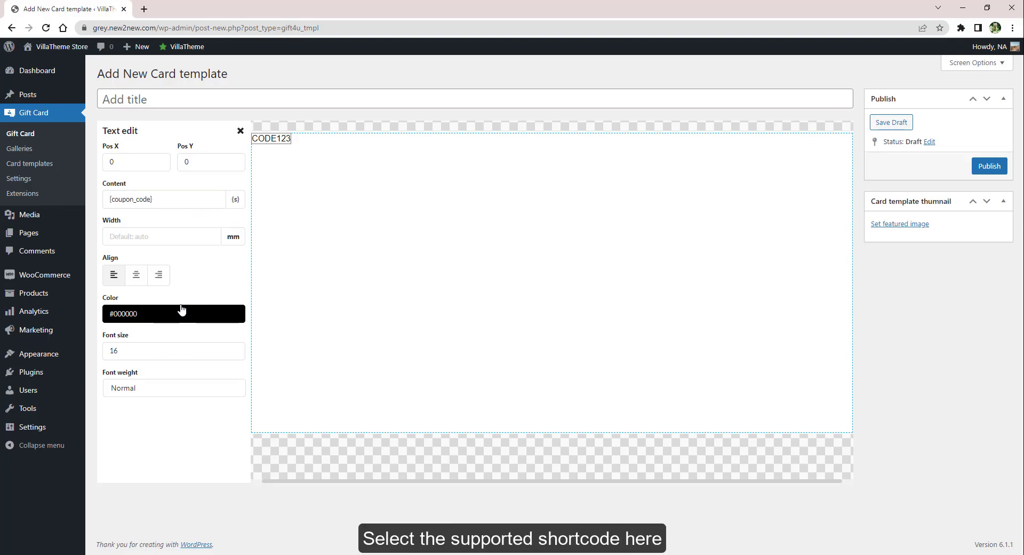
left_click(198, 238)
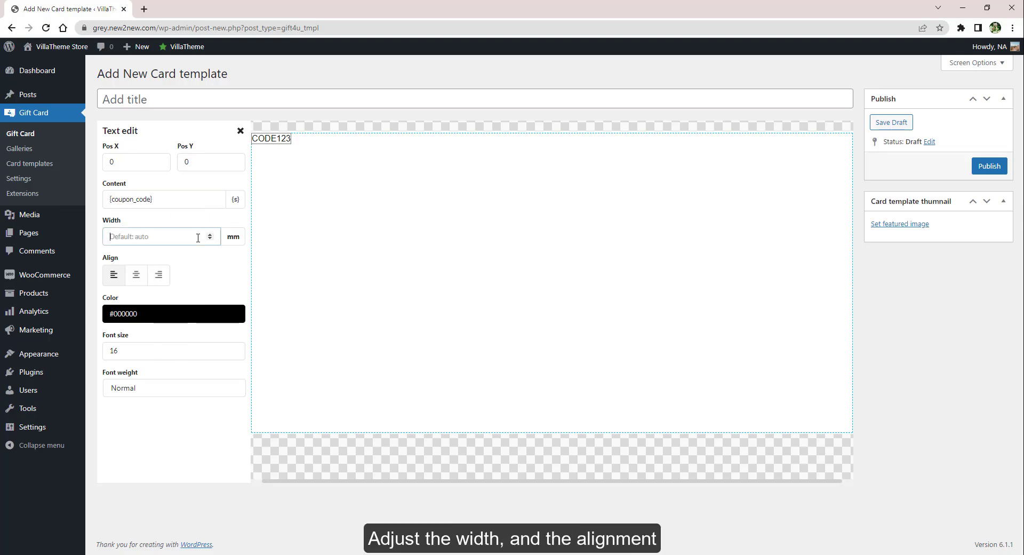
type("100")
left_click(134, 274)
left_click(160, 274)
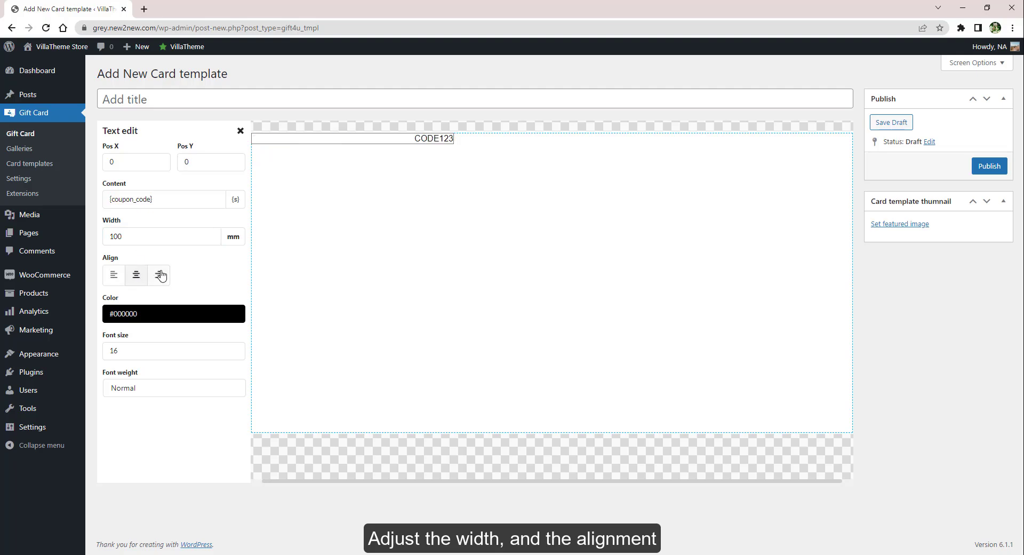
Style the coupon code red (#FE2C2C), font size 20, bold
left_click(160, 314)
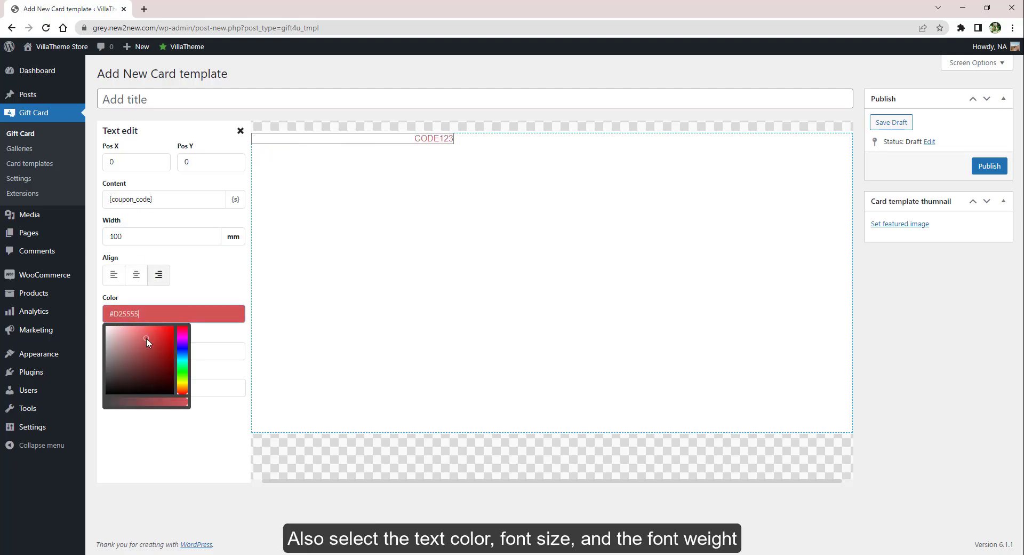
left_click_drag(146, 338, 162, 325)
left_click(183, 297)
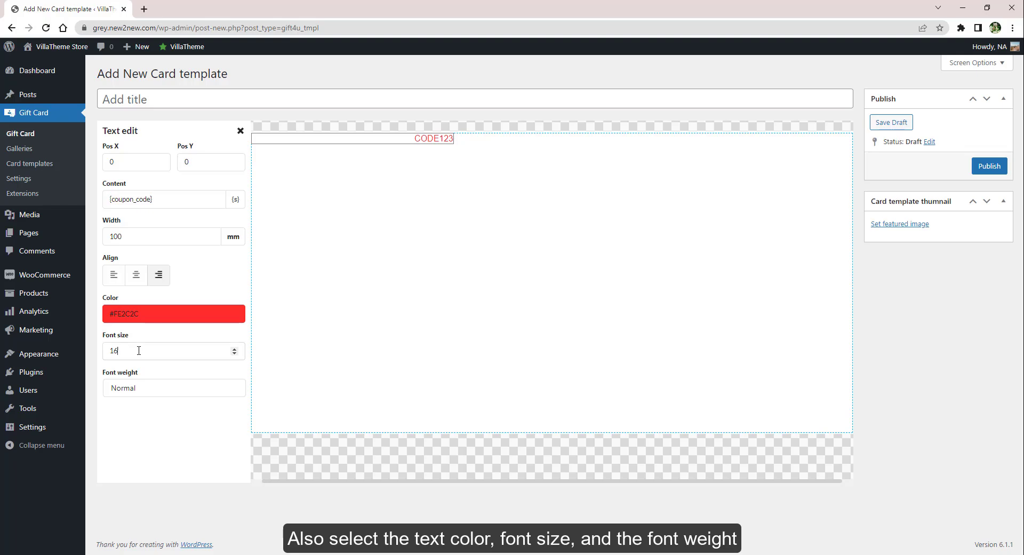
double_click(110, 350)
type("20")
left_click(130, 387)
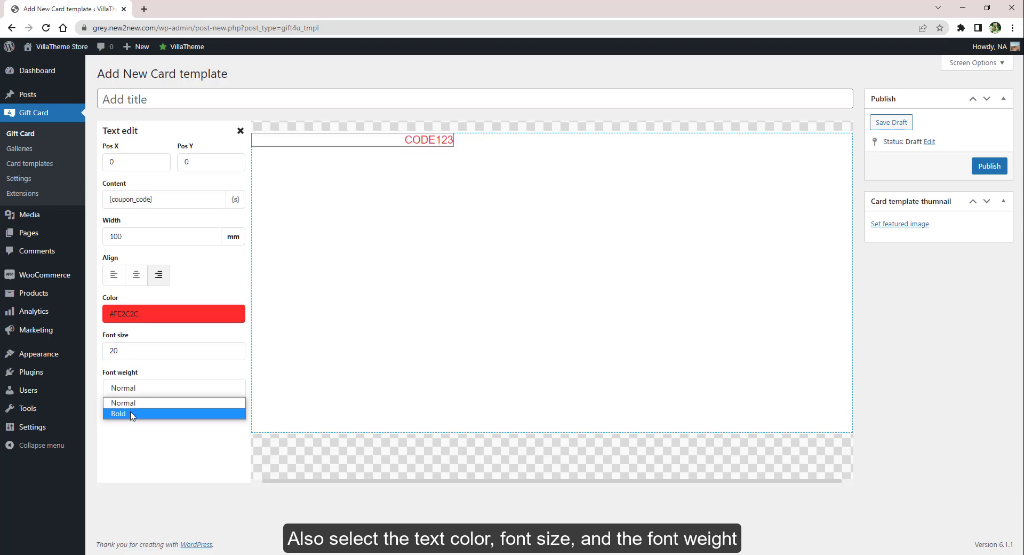
left_click(132, 415)
left_click(240, 134)
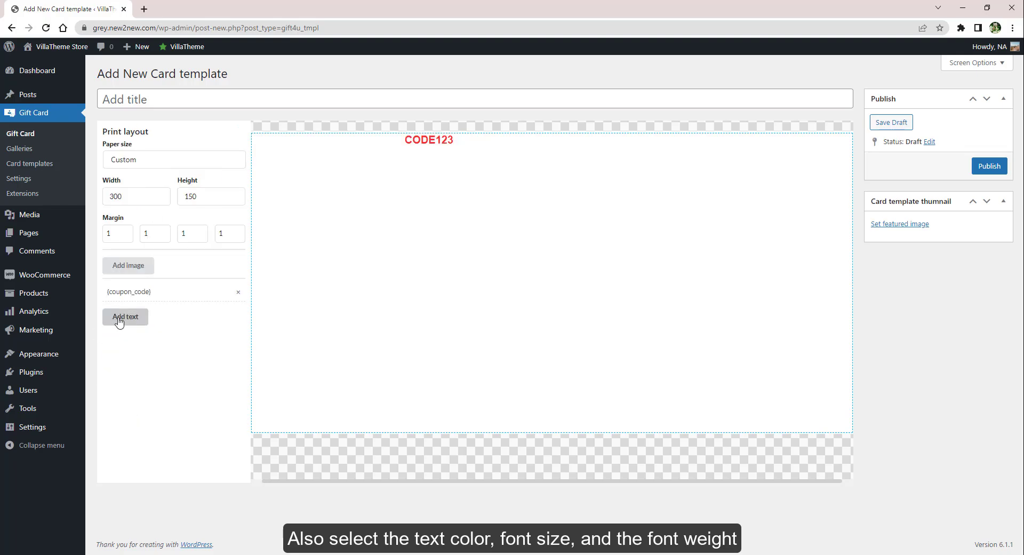
Add a name shortcode text element and move it toward the canvas centre
left_click(119, 315)
left_click(158, 316)
left_click(236, 200)
left_click(195, 271)
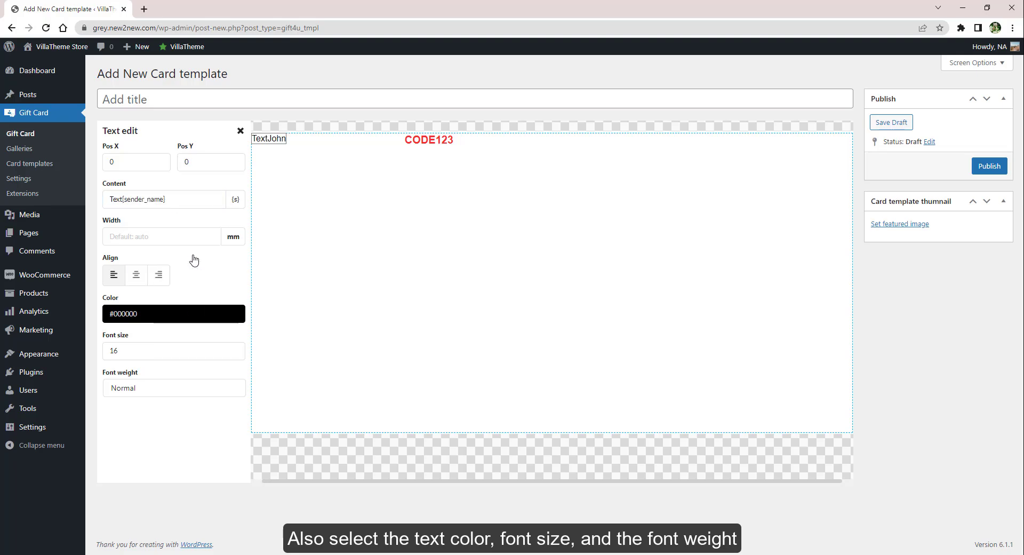
left_click(236, 200)
left_click(197, 273)
left_click_drag(260, 139, 370, 214)
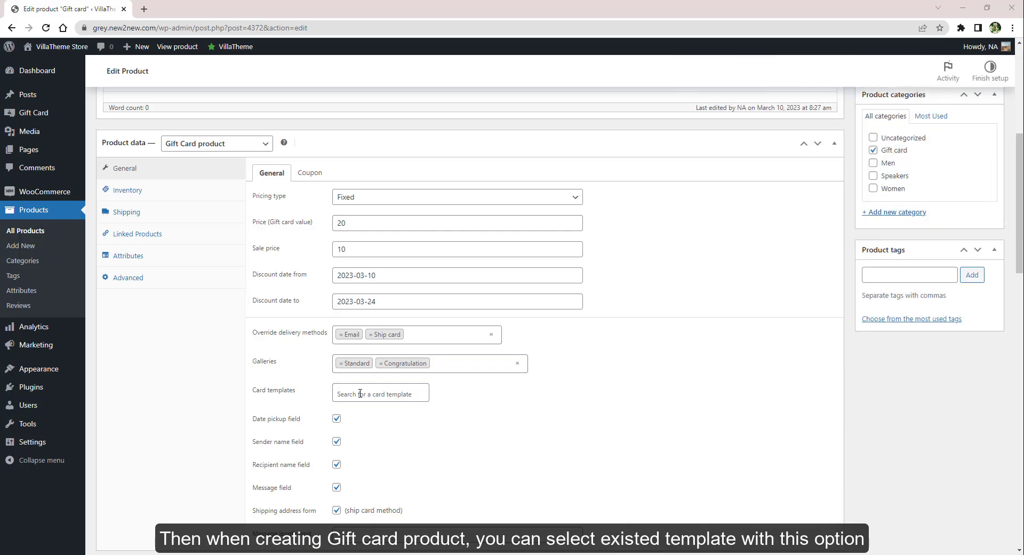
Choose 'Gift voucher card' in the product's Card templates field
left_click(350, 393)
type("Gift voucher card")
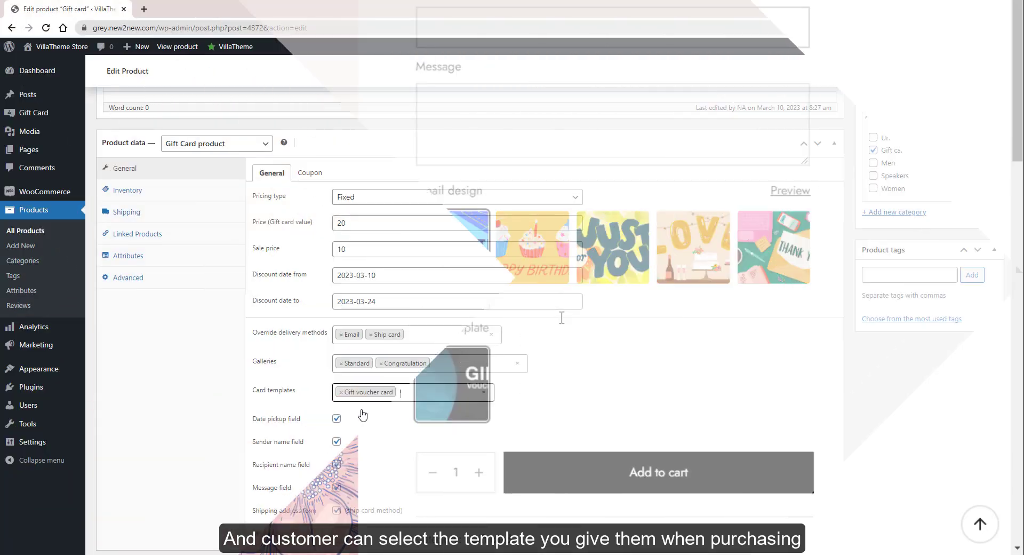
scroll(362, 414, "down", 2)
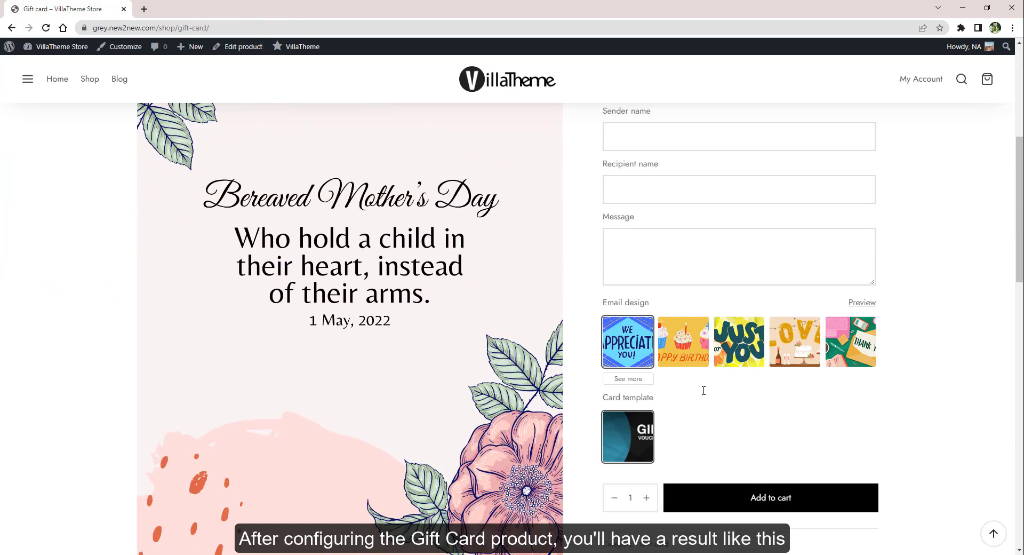
Try Ship card delivery on the product page, then switch back to email delivery
scroll(703, 391, "up", 4)
left_click(674, 196)
scroll(817, 251, "down", 4)
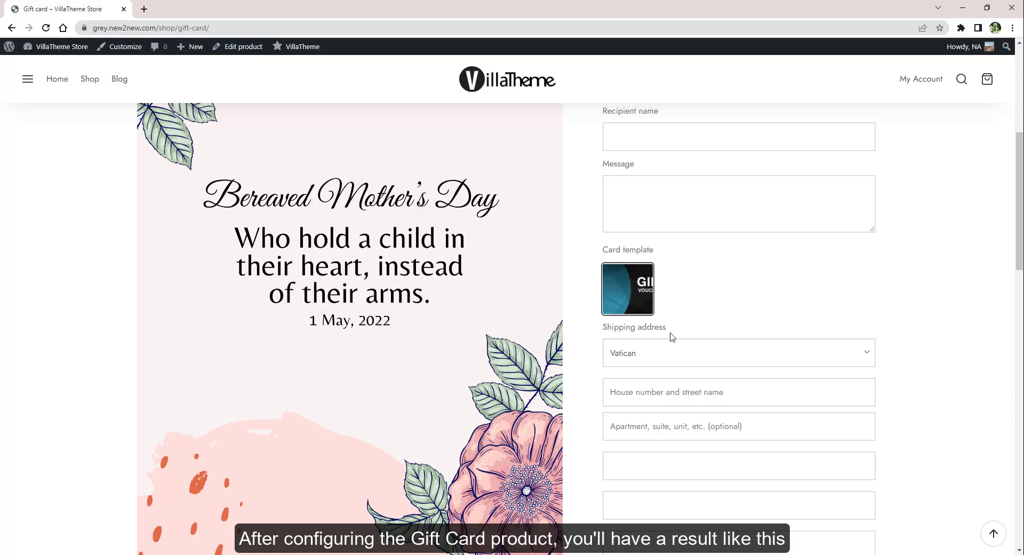
scroll(672, 336, "down", 3)
scroll(673, 336, "up", 5)
left_click(622, 143)
scroll(622, 155, "down", 5)
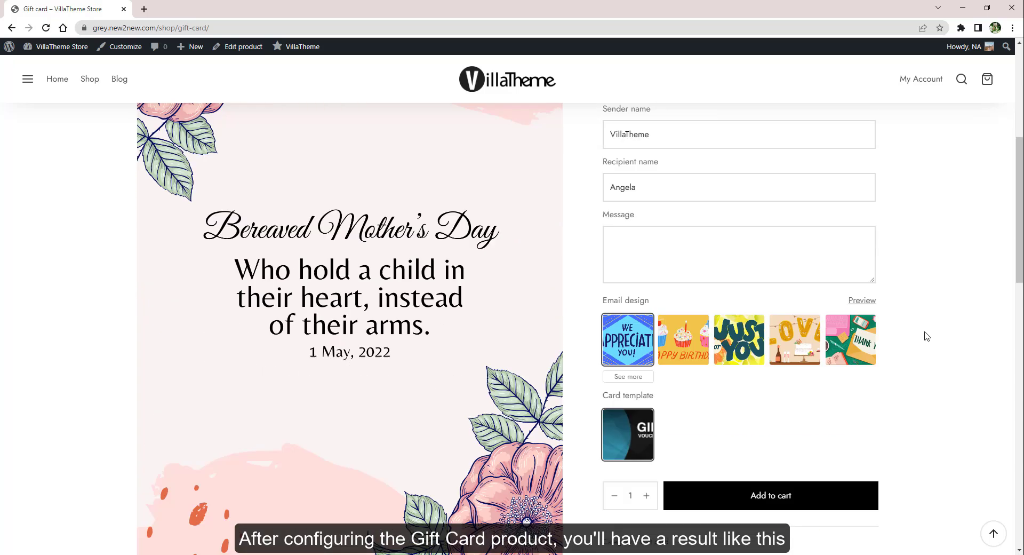
Pick the Mother's Day email design from the Standard category and preview it
left_click(739, 295)
left_click(634, 326)
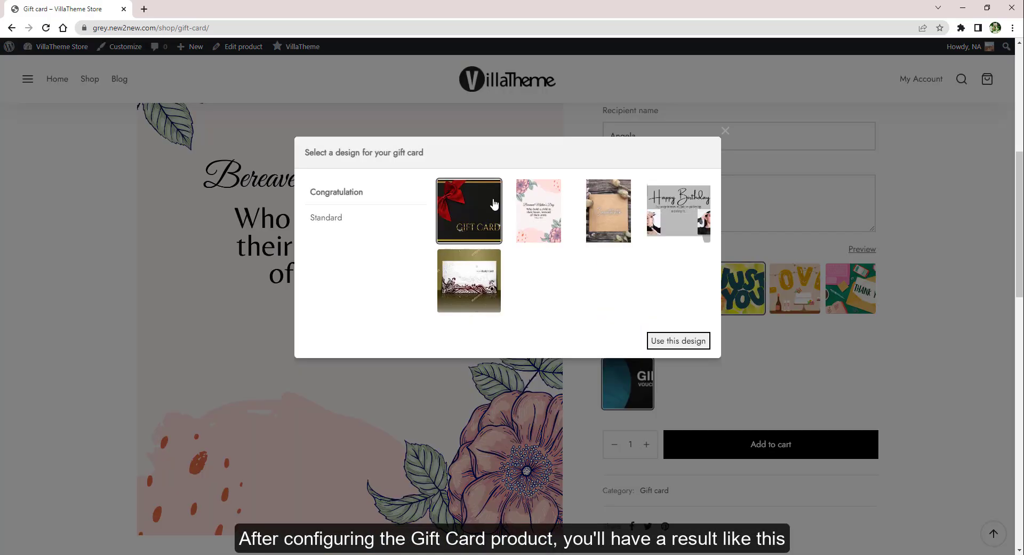
left_click(328, 216)
left_click(539, 211)
left_click(678, 341)
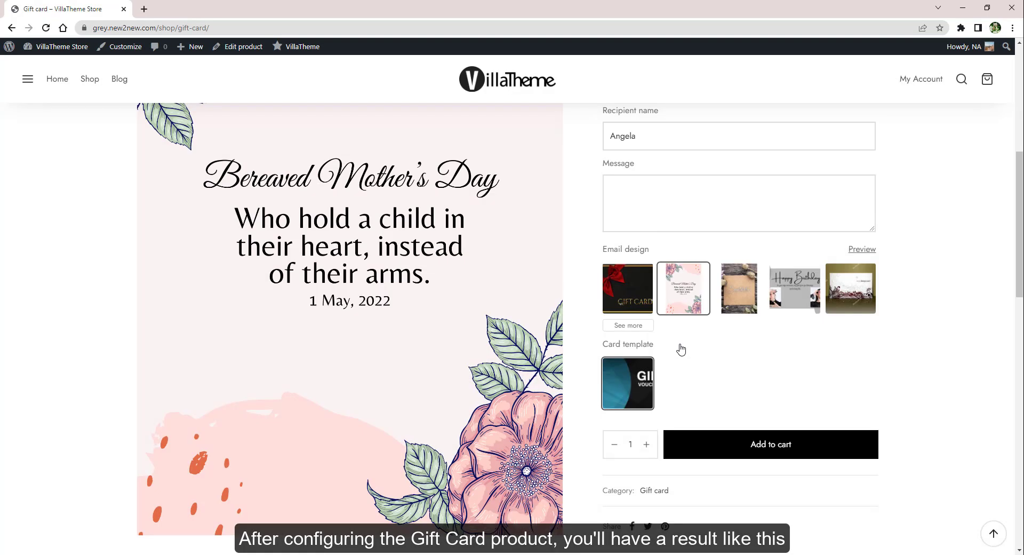
left_click(853, 249)
scroll(511, 259, "down", 5)
scroll(501, 315, "down", 3)
scroll(507, 246, "up", 8)
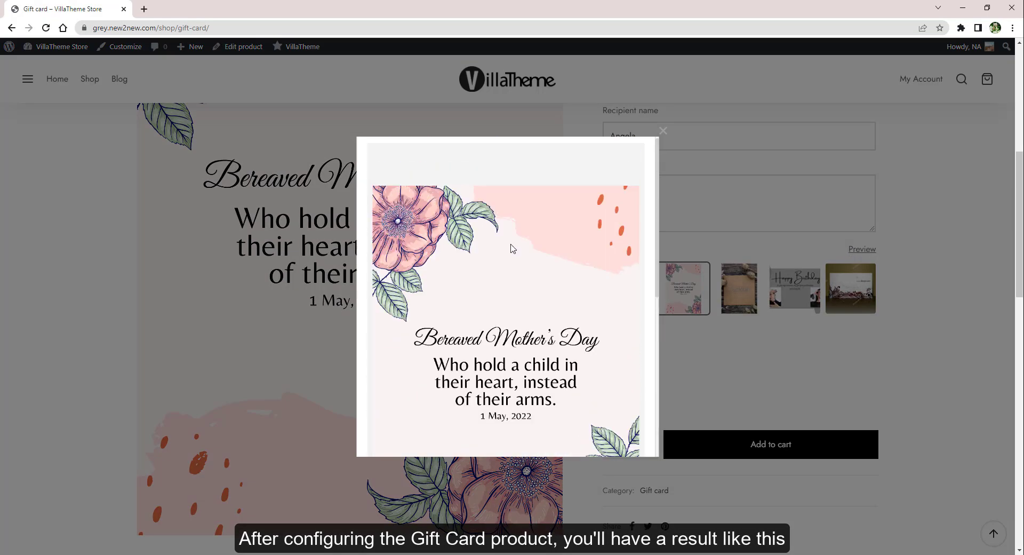
left_click(663, 131)
Add the gift card to the cart and proceed to checkout
left_click(766, 447)
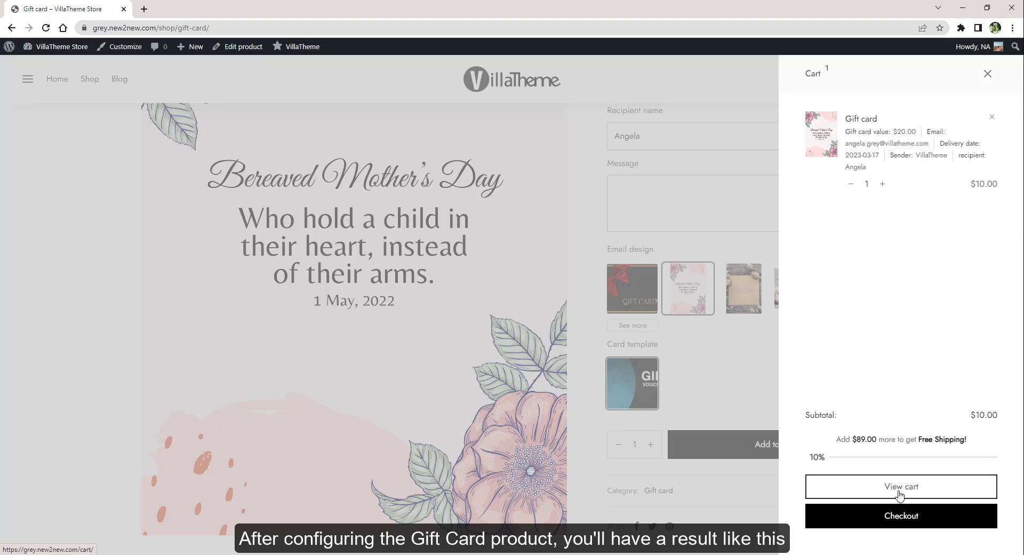
left_click(900, 516)
scroll(757, 384, "down", 1)
scroll(773, 355, "down", 4)
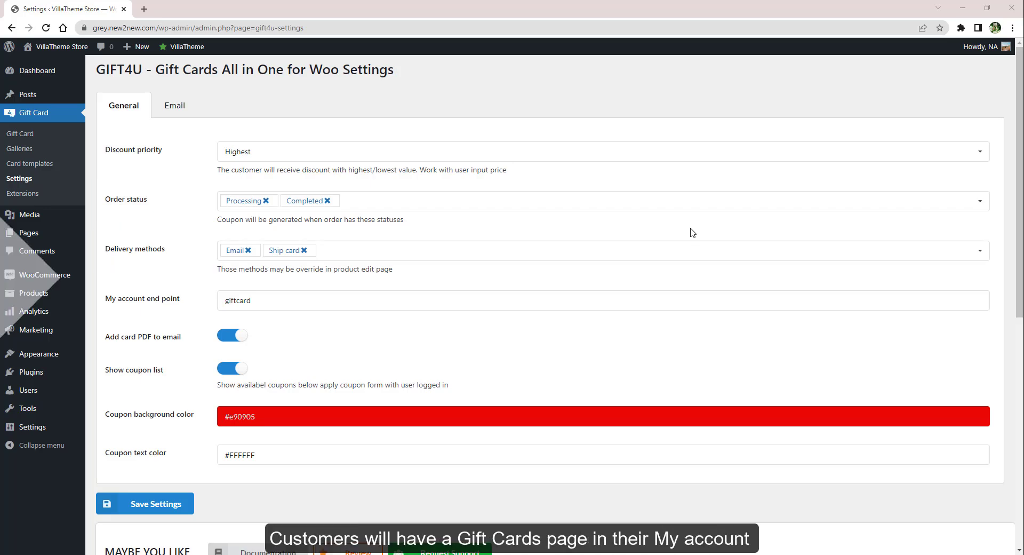
Highlight the giftcard endpoint in the browser's page address
double_click(233, 27)
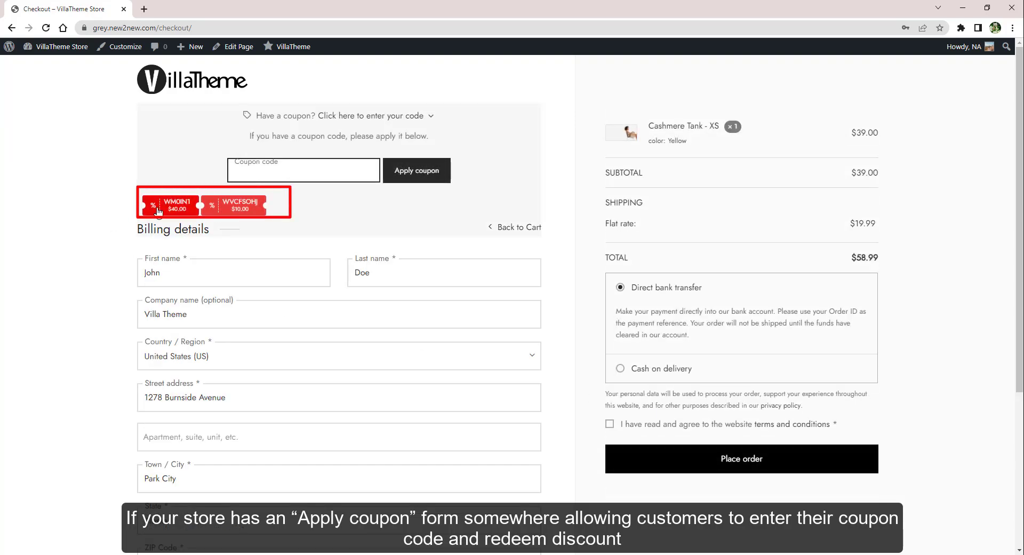
left_click(159, 210)
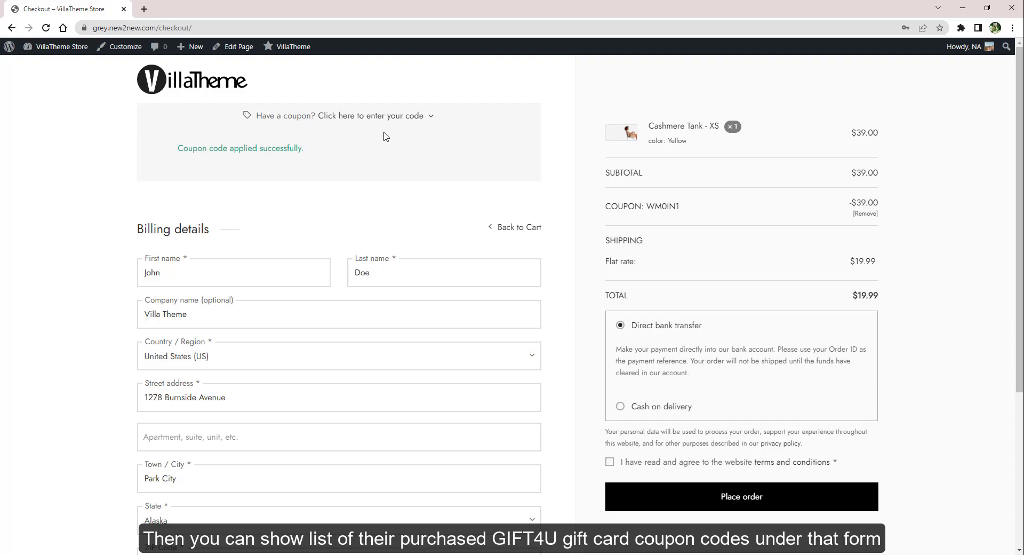
left_click(432, 117)
left_click(248, 261)
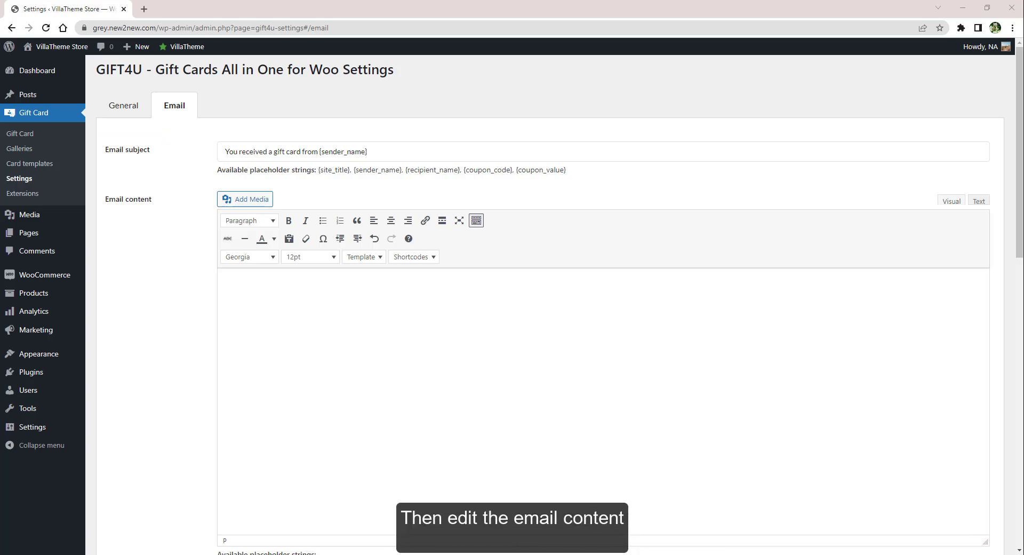
Insert {coupon_code}, {sender_name} and the Default template into the email content
left_click(979, 201)
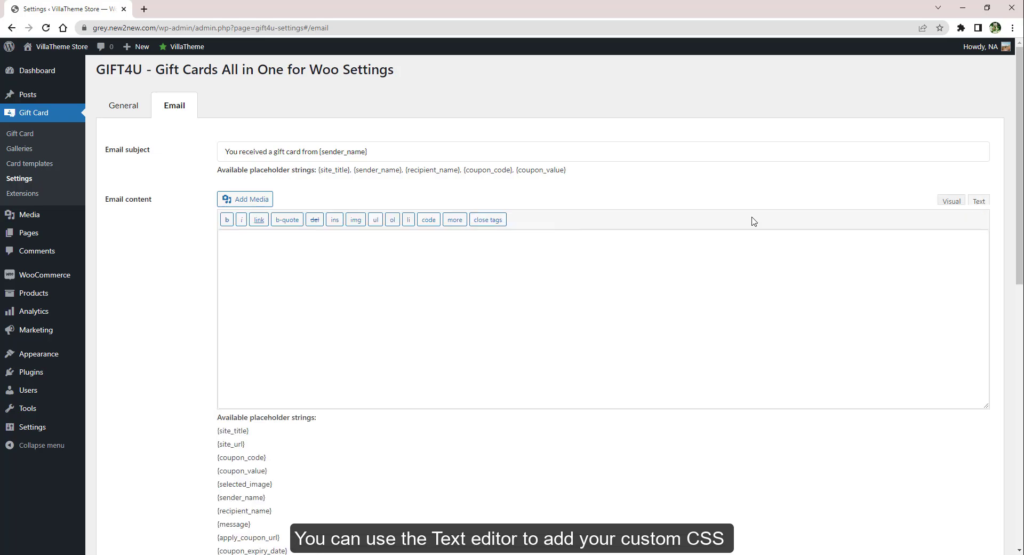
left_click(951, 203)
left_click(431, 258)
left_click(440, 292)
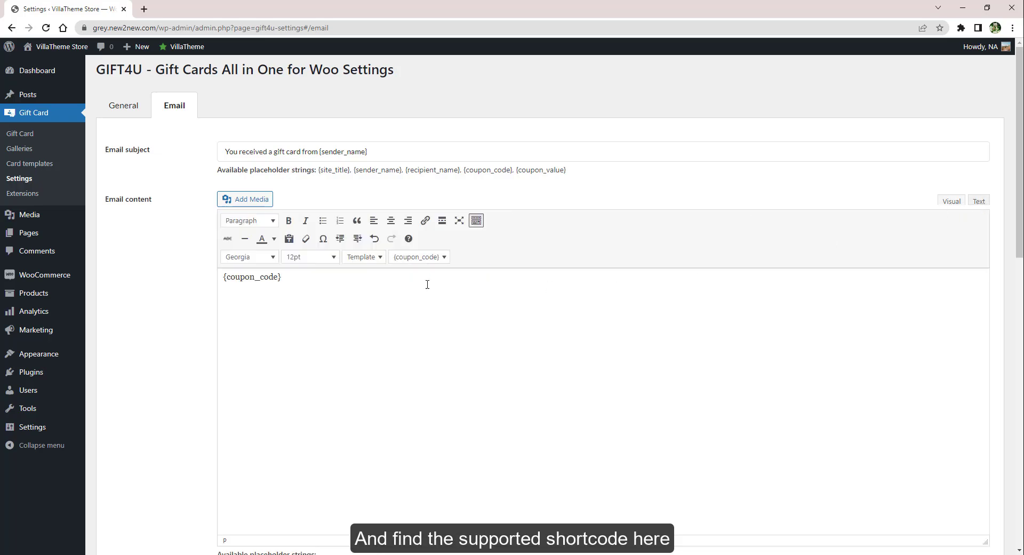
left_click(424, 257)
left_click(436, 334)
left_click(363, 257)
left_click(378, 276)
Leave Bcc to sender enabled after toggling it off and on
scroll(751, 344, "up", 1)
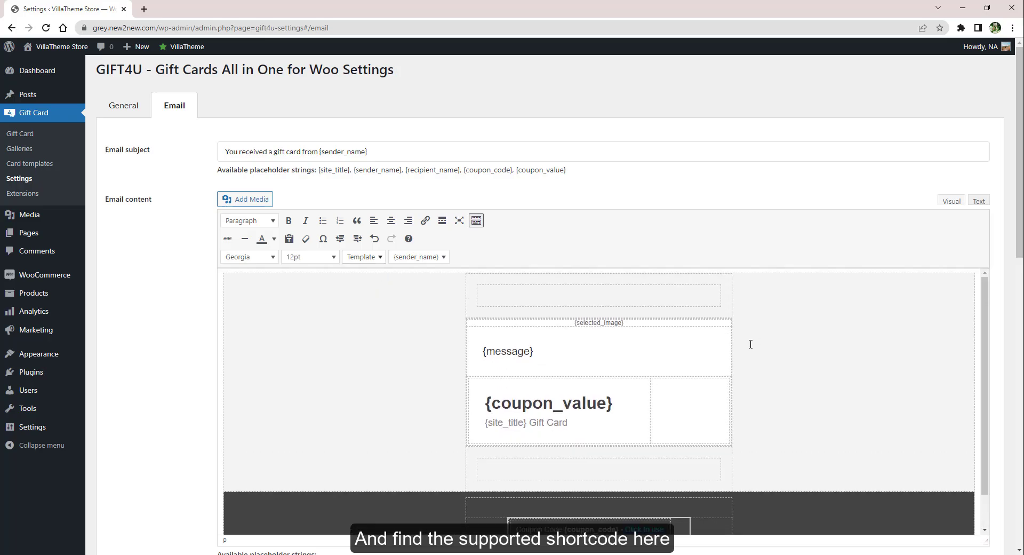
scroll(753, 267, "down", 3)
scroll(773, 206, "down", 1)
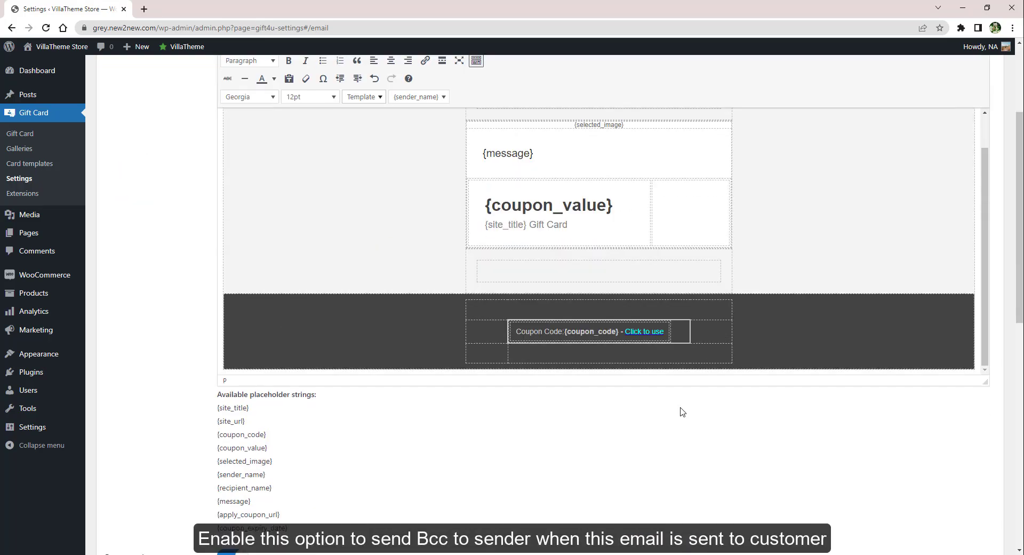
scroll(676, 426, "down", 1)
left_click(224, 504)
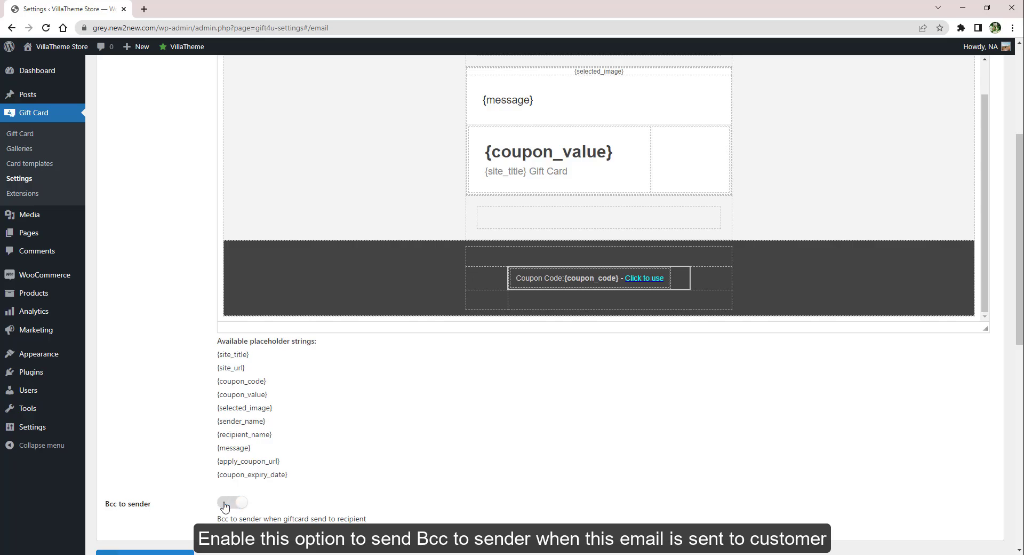
left_click(224, 504)
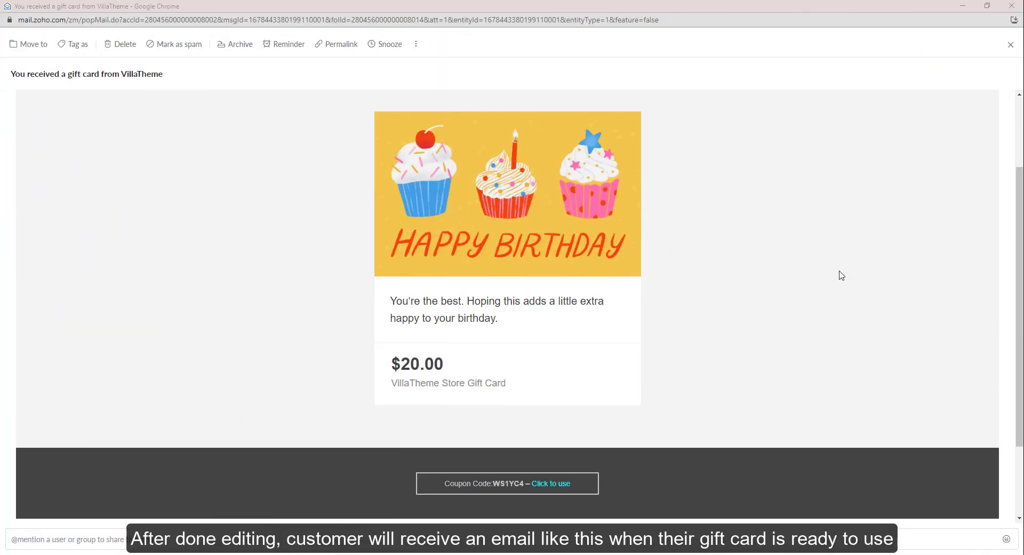
View the emailed gift card PDF, then redeem the coupon via the email's link
scroll(841, 275, "down", 3)
left_click(45, 475)
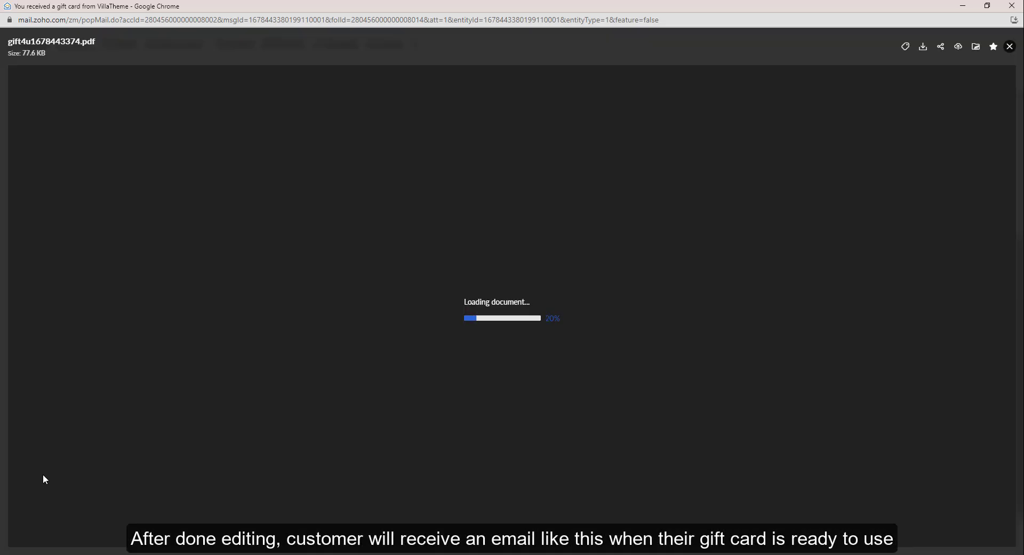
left_click(1011, 47)
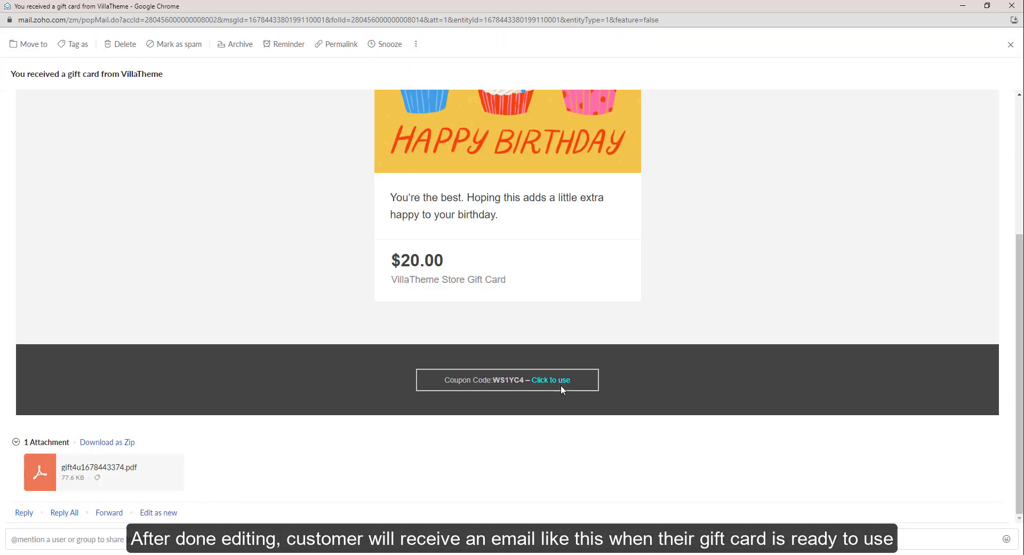
left_click(561, 384)
scroll(846, 350, "down", 3)
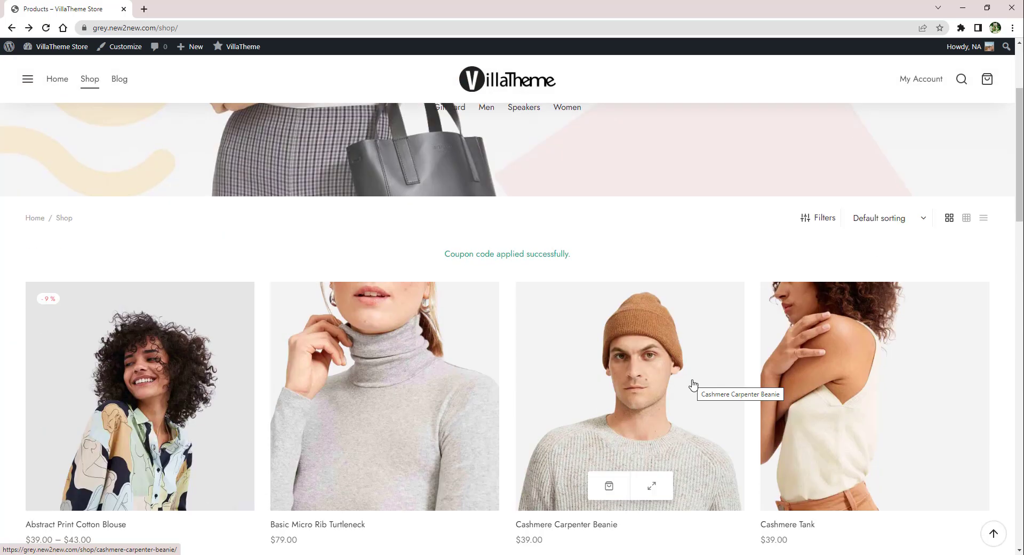
Add the Cashmere Carpenter Beanie to the cart and proceed to checkout with the gift card coupon
left_click(613, 487)
left_click(898, 515)
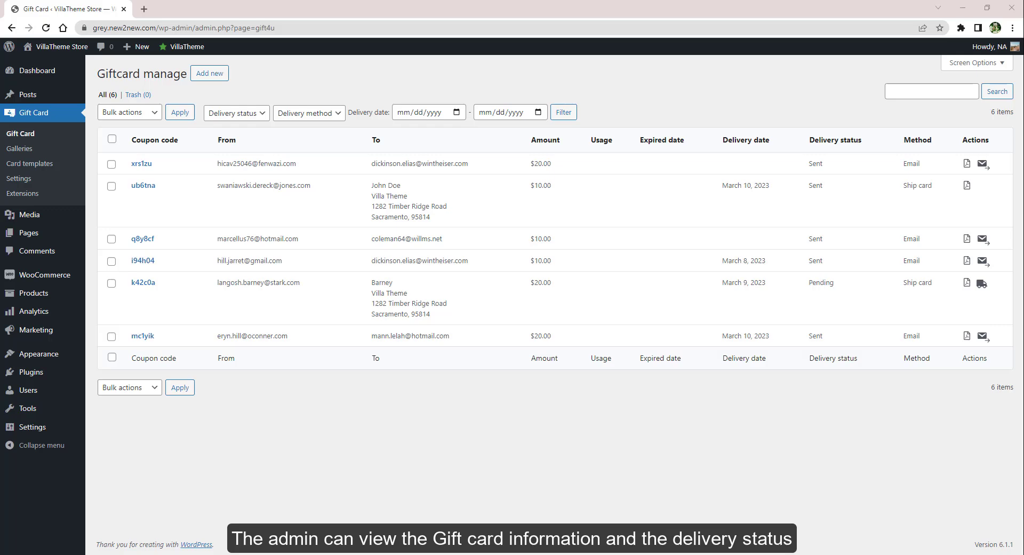
left_click(985, 166)
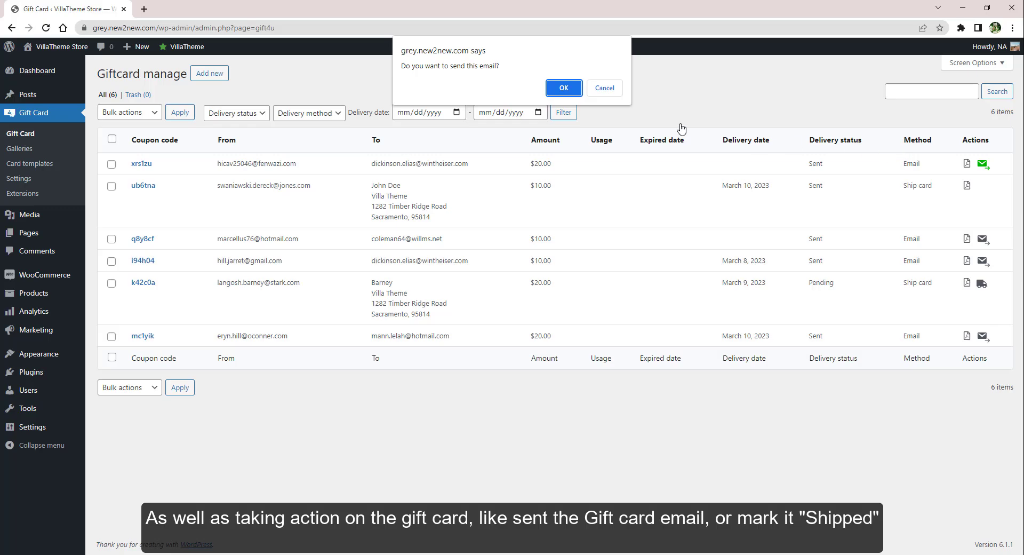
left_click(563, 89)
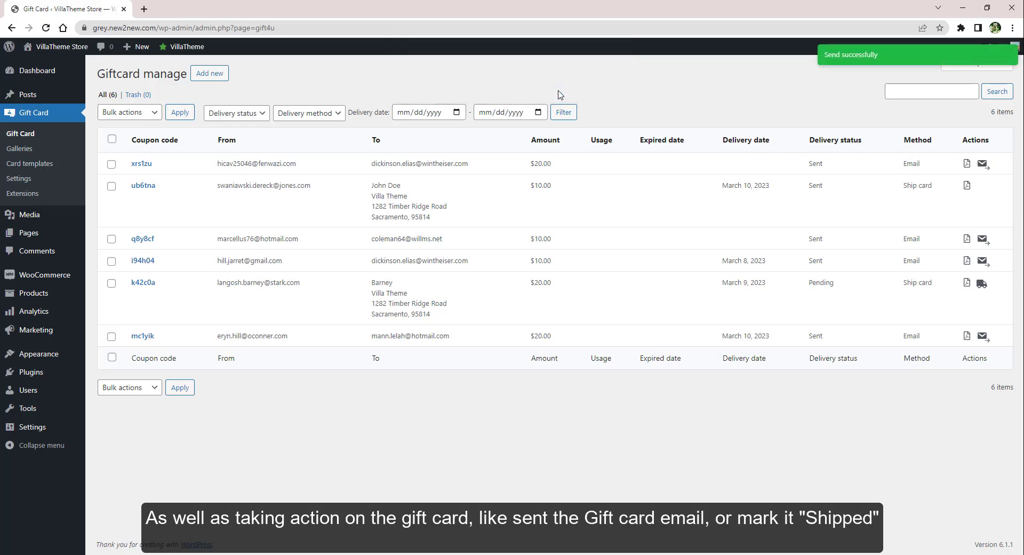
left_click(983, 285)
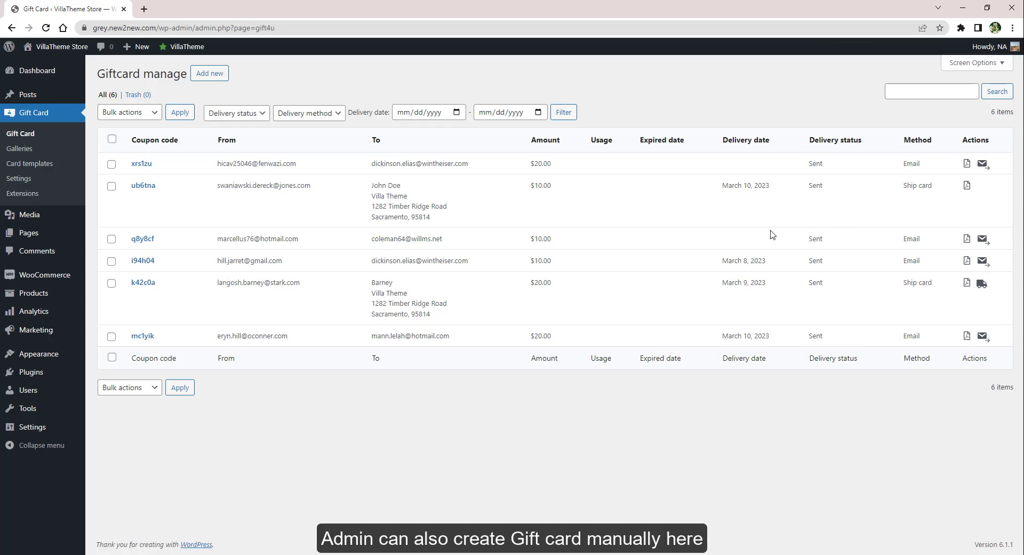
Start a new manual gift card with Email as its delivery method
left_click(216, 75)
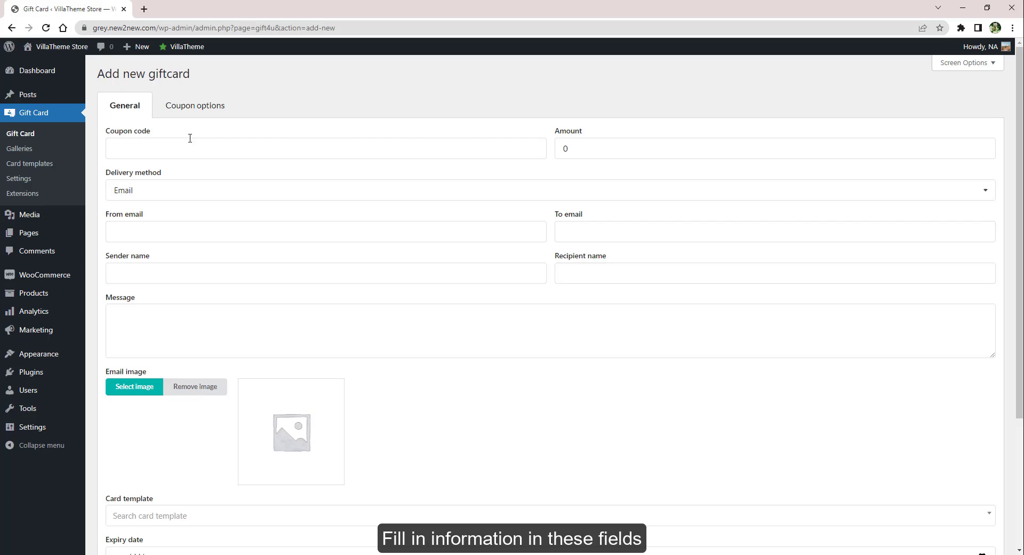
left_click(172, 148)
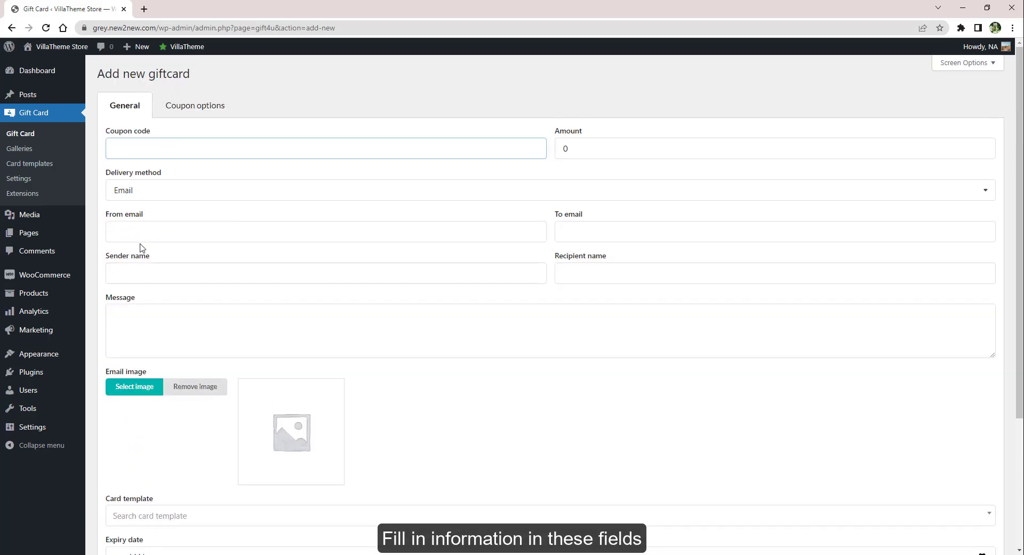
scroll(136, 418, "down", 4)
scroll(136, 418, "down", 3)
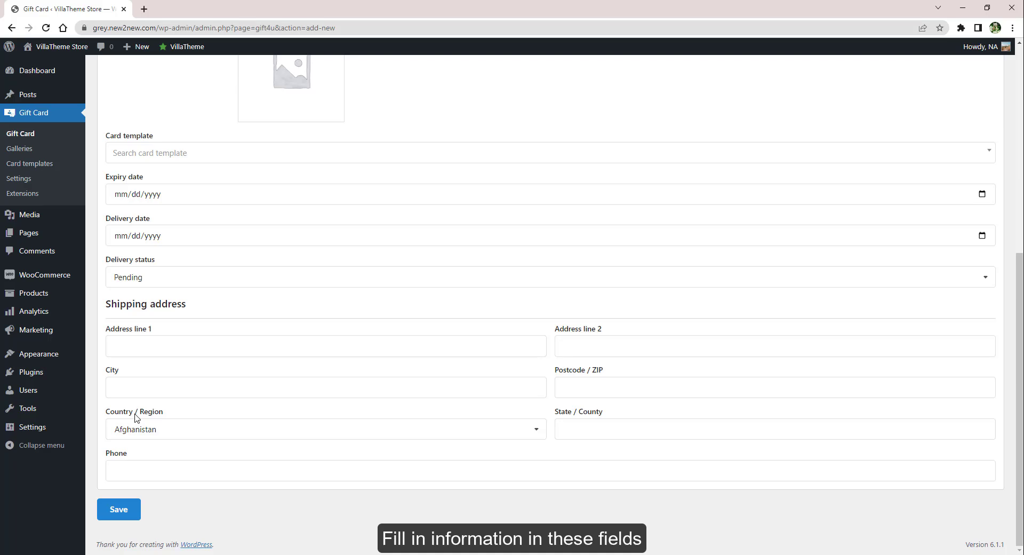
scroll(136, 418, "up", 4)
left_click(265, 92)
left_click(265, 110)
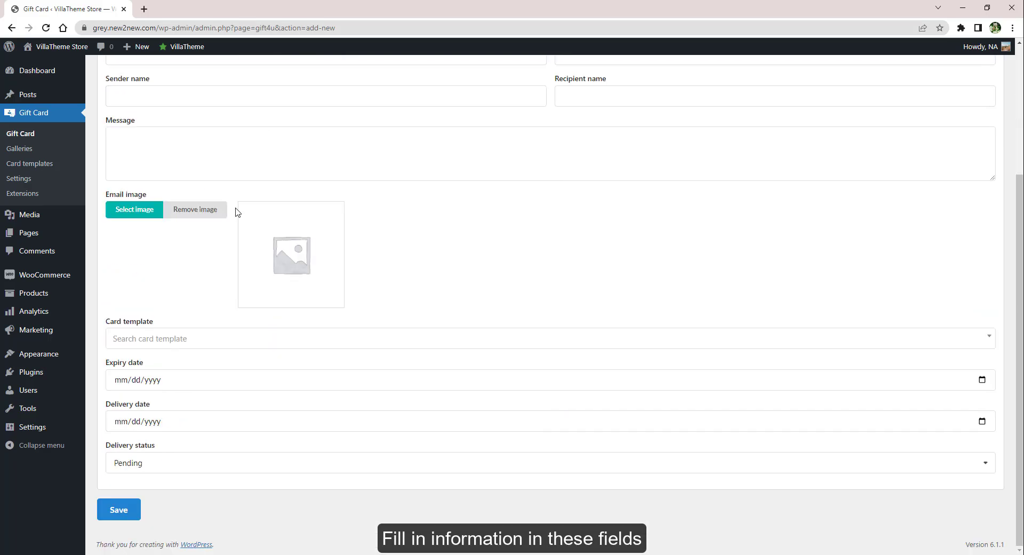
scroll(237, 211, "up", 2)
In the coupon options, turn on Allow shipping, Individual use only and Exclude sale items
left_click(216, 111)
left_click(203, 132)
left_click(204, 155)
left_click(204, 176)
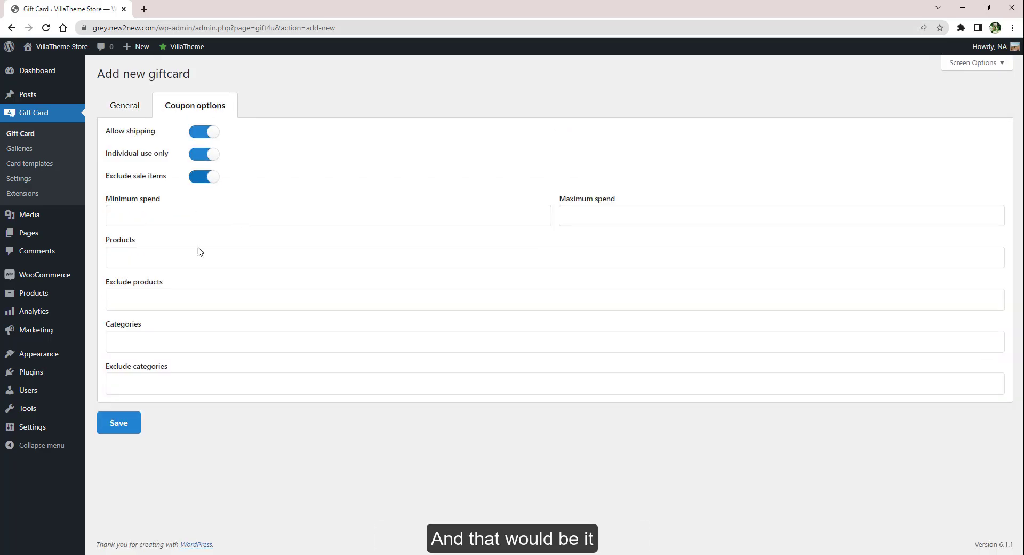